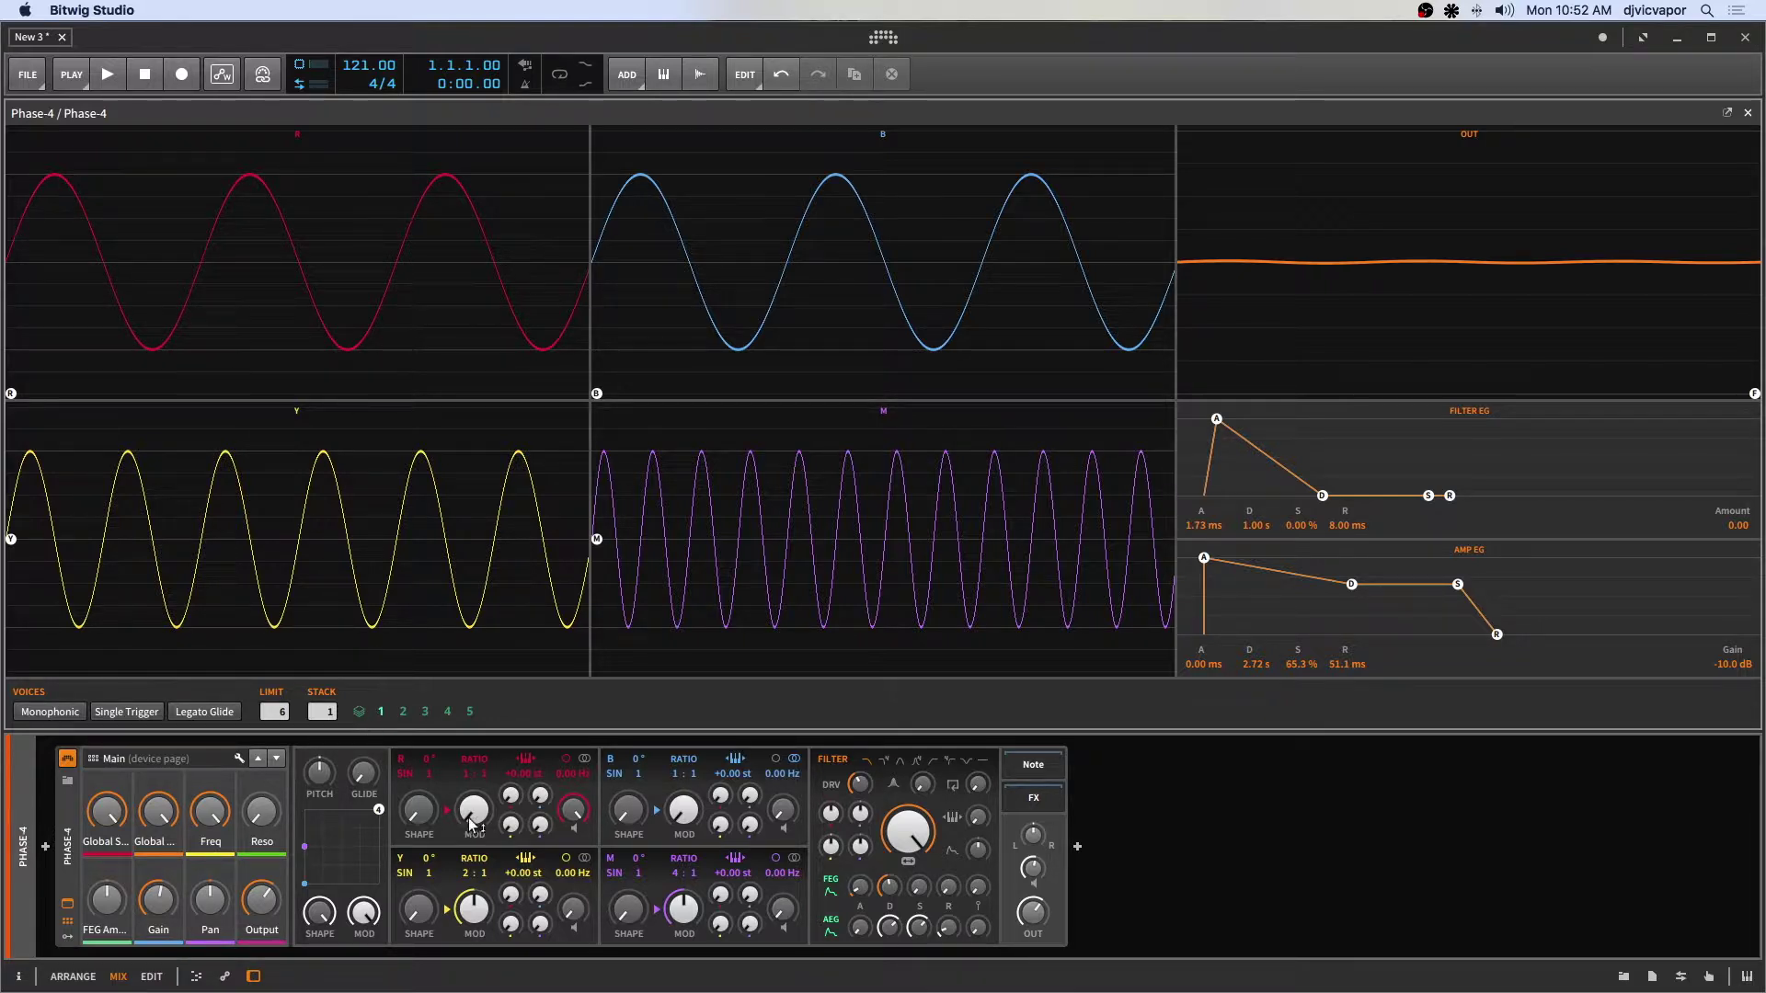
Shift the red oscillator's phase to explore its effect and reset it to 0°.
{"action": "left_click_drag", "start_coordinate": [425, 759], "coordinate": [425, 870]}
{"action": "left_click_drag", "start_coordinate": [425, 759], "coordinate": [425, 758]}
{"action": "double_click", "coordinate": [425, 759]}
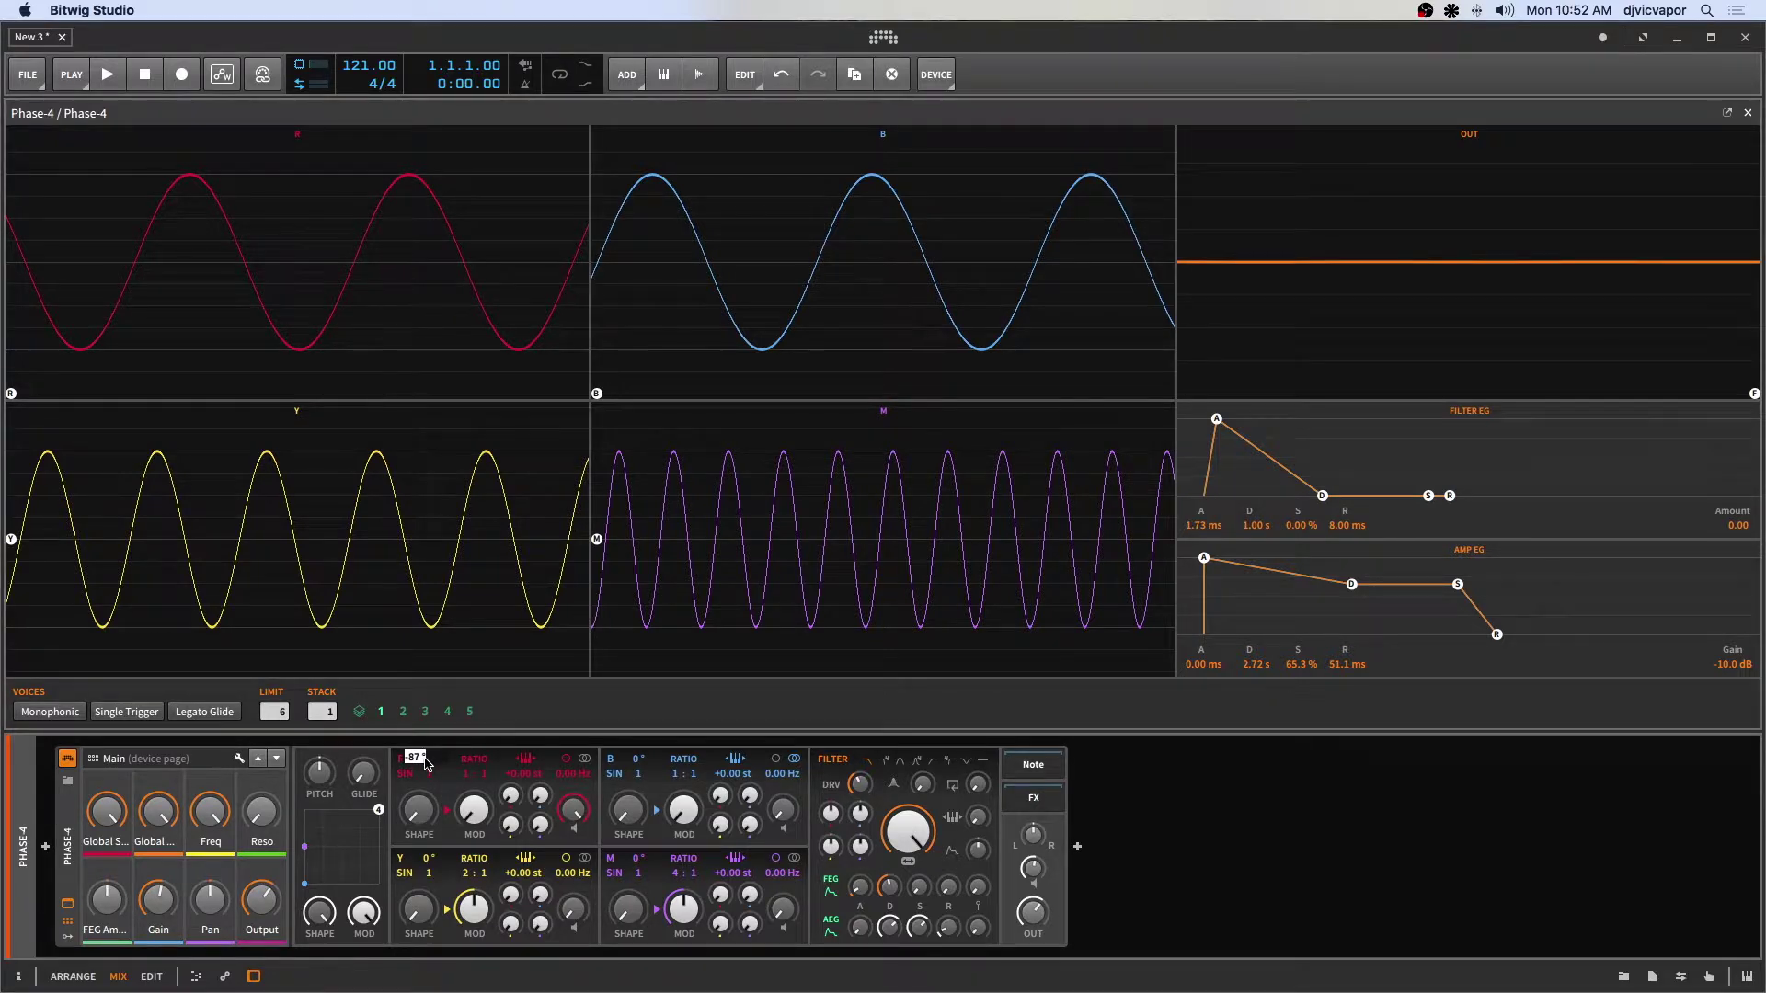
{"action": "type", "text": "0"}
{"action": "key", "text": "Return"}
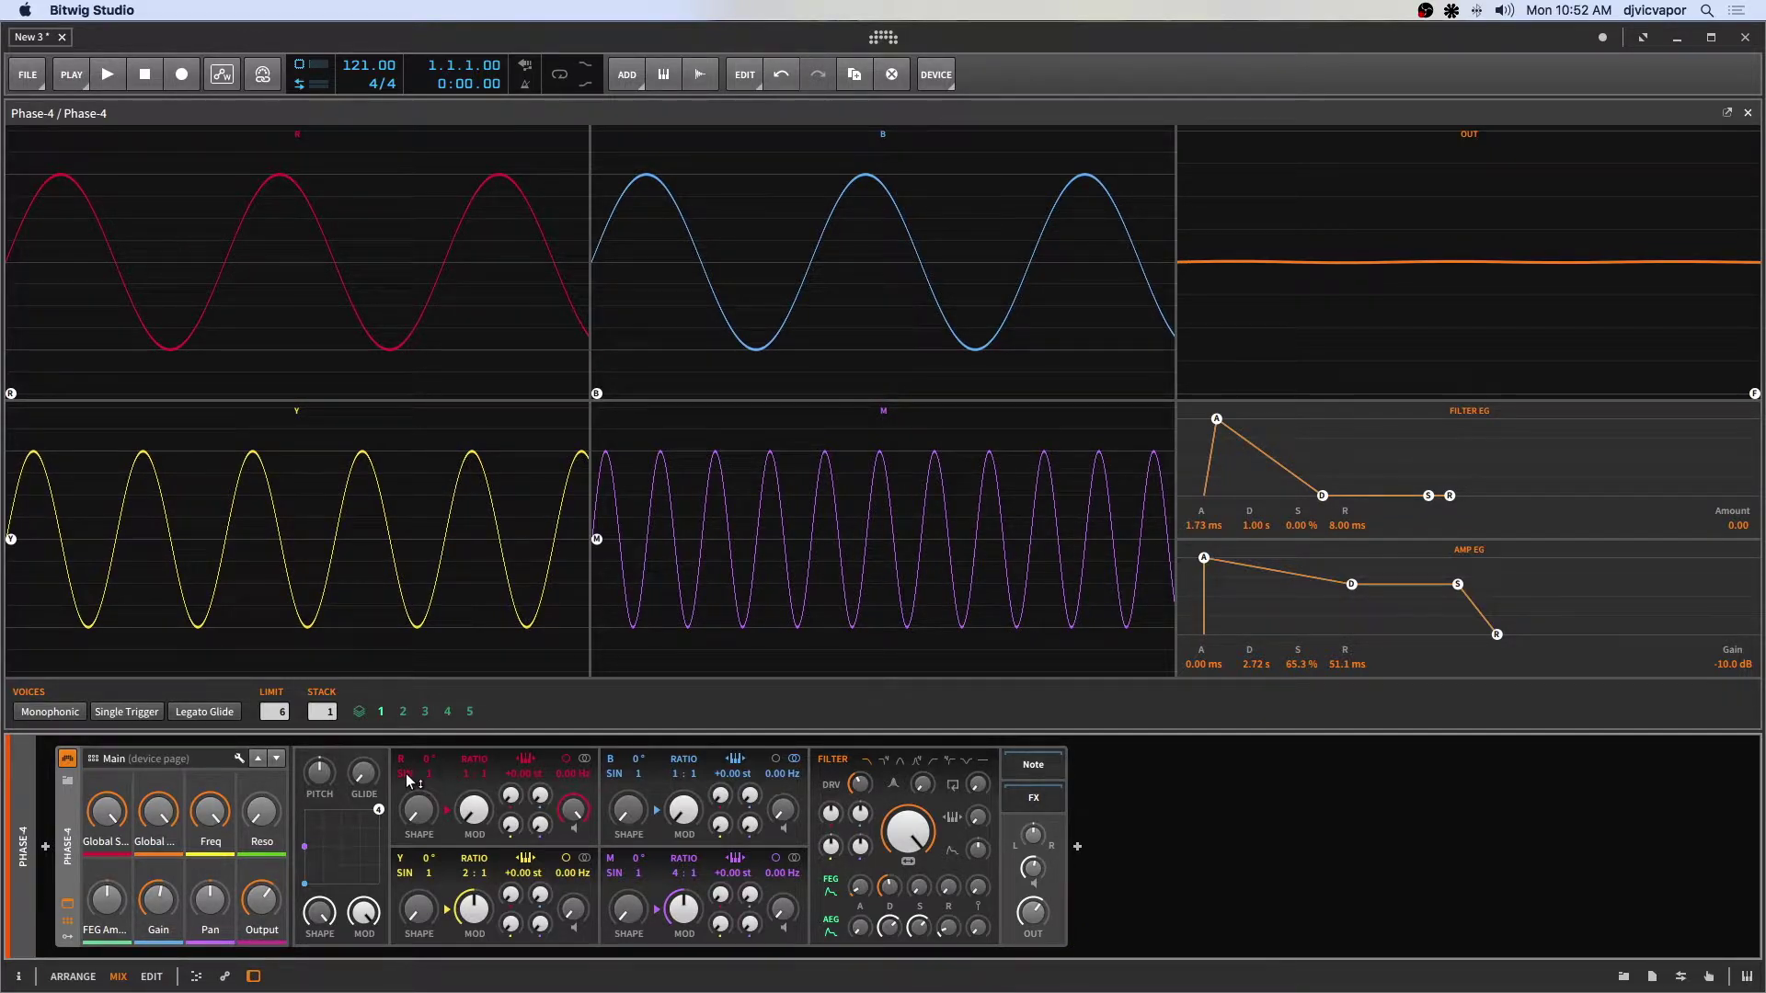
Change the red oscillator's algorithm to HALF and return it to SIN.
{"action": "scroll", "coordinate": [405, 773], "scroll_direction": "down", "scroll_amount": 4}
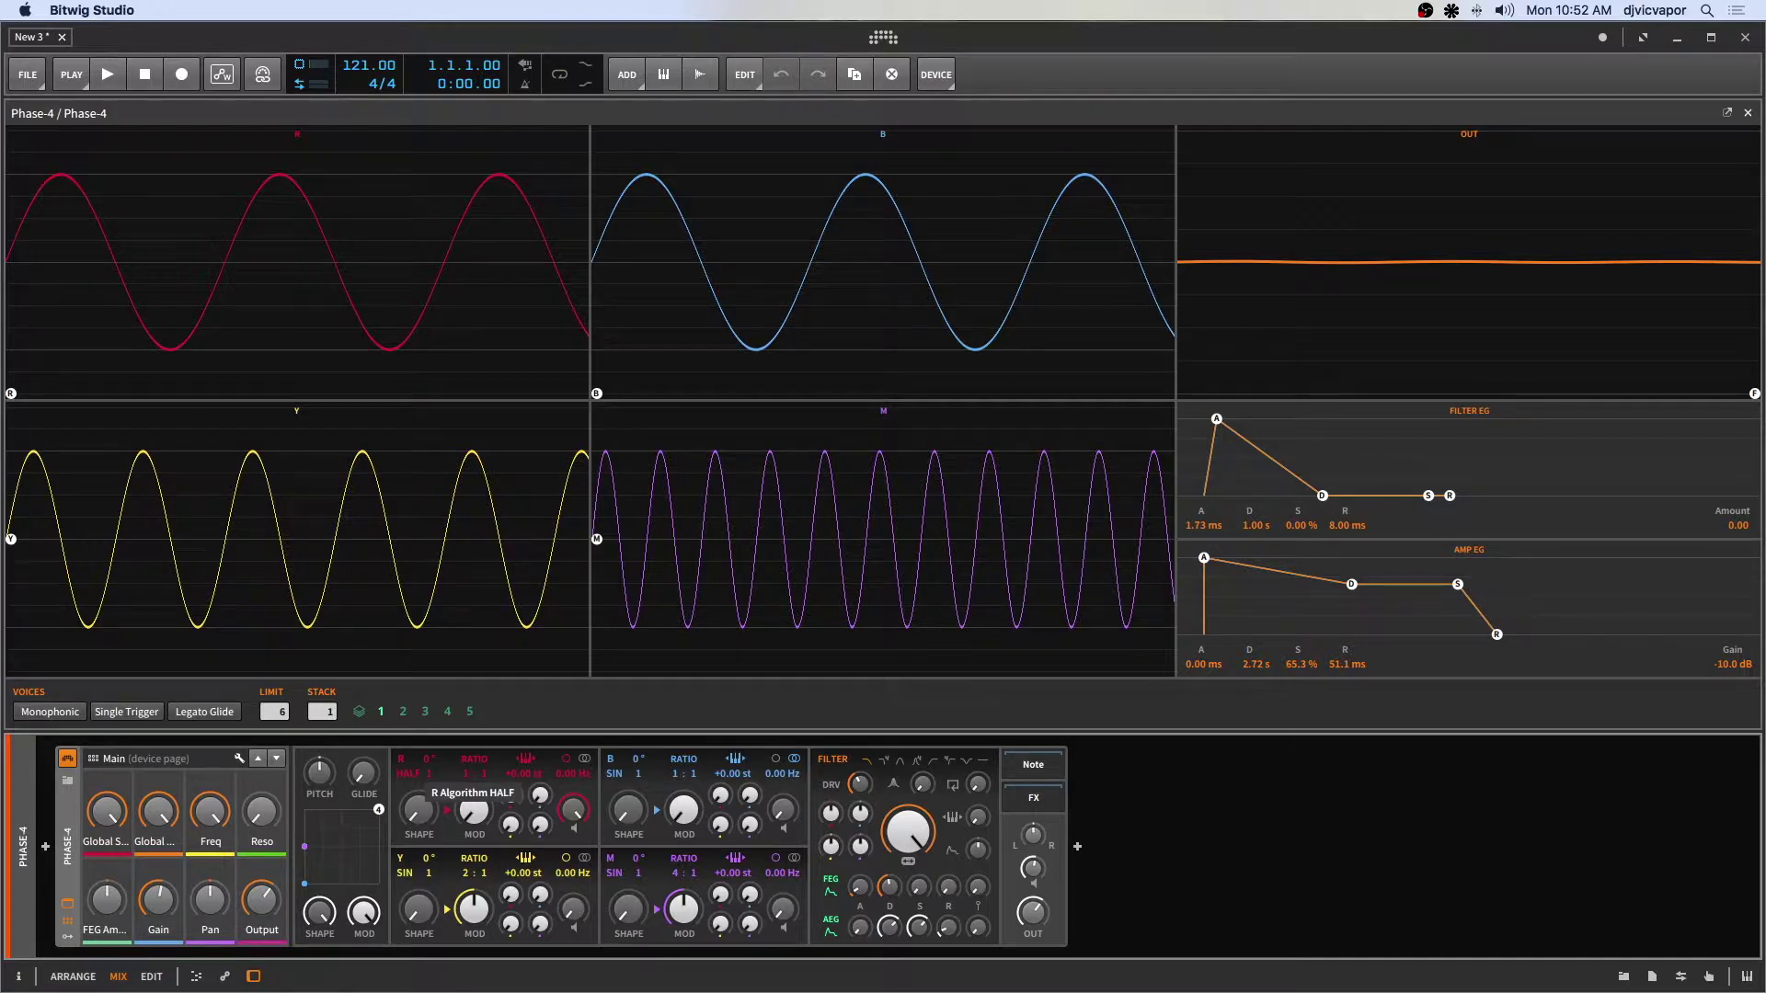
{"action": "scroll", "coordinate": [405, 774], "scroll_direction": "up", "scroll_amount": 4}
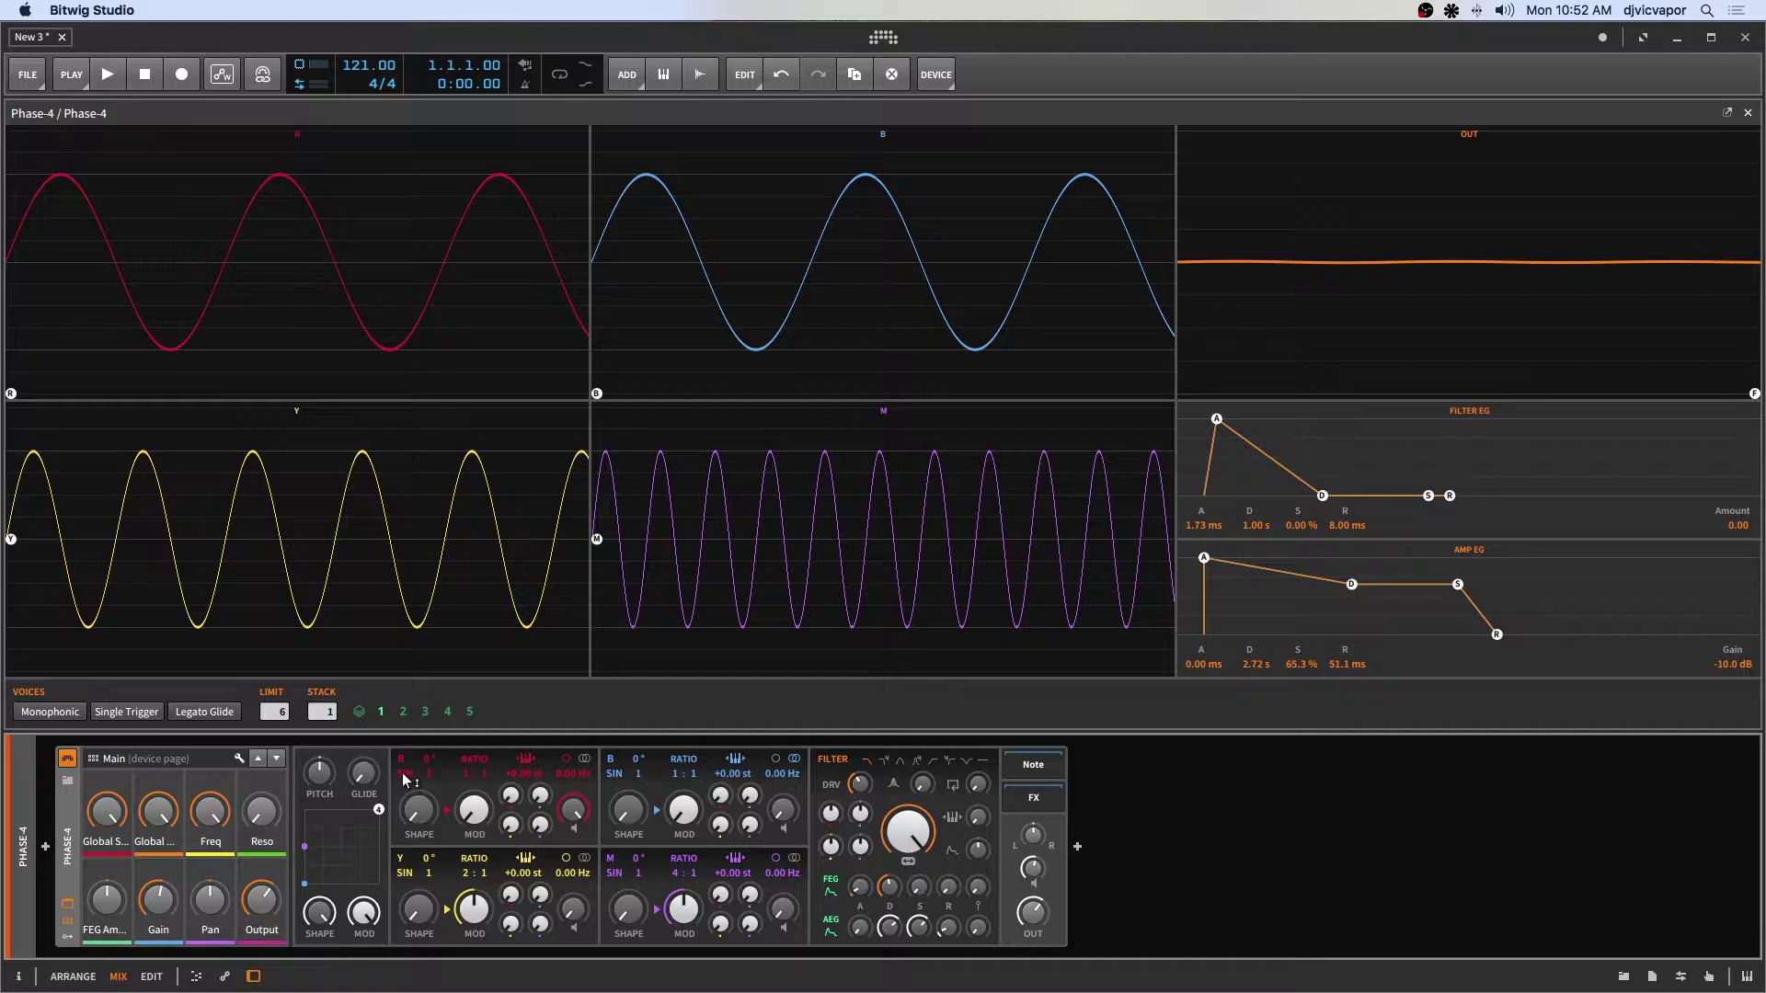
{"action": "scroll", "coordinate": [430, 775], "scroll_direction": "up", "scroll_amount": 3}
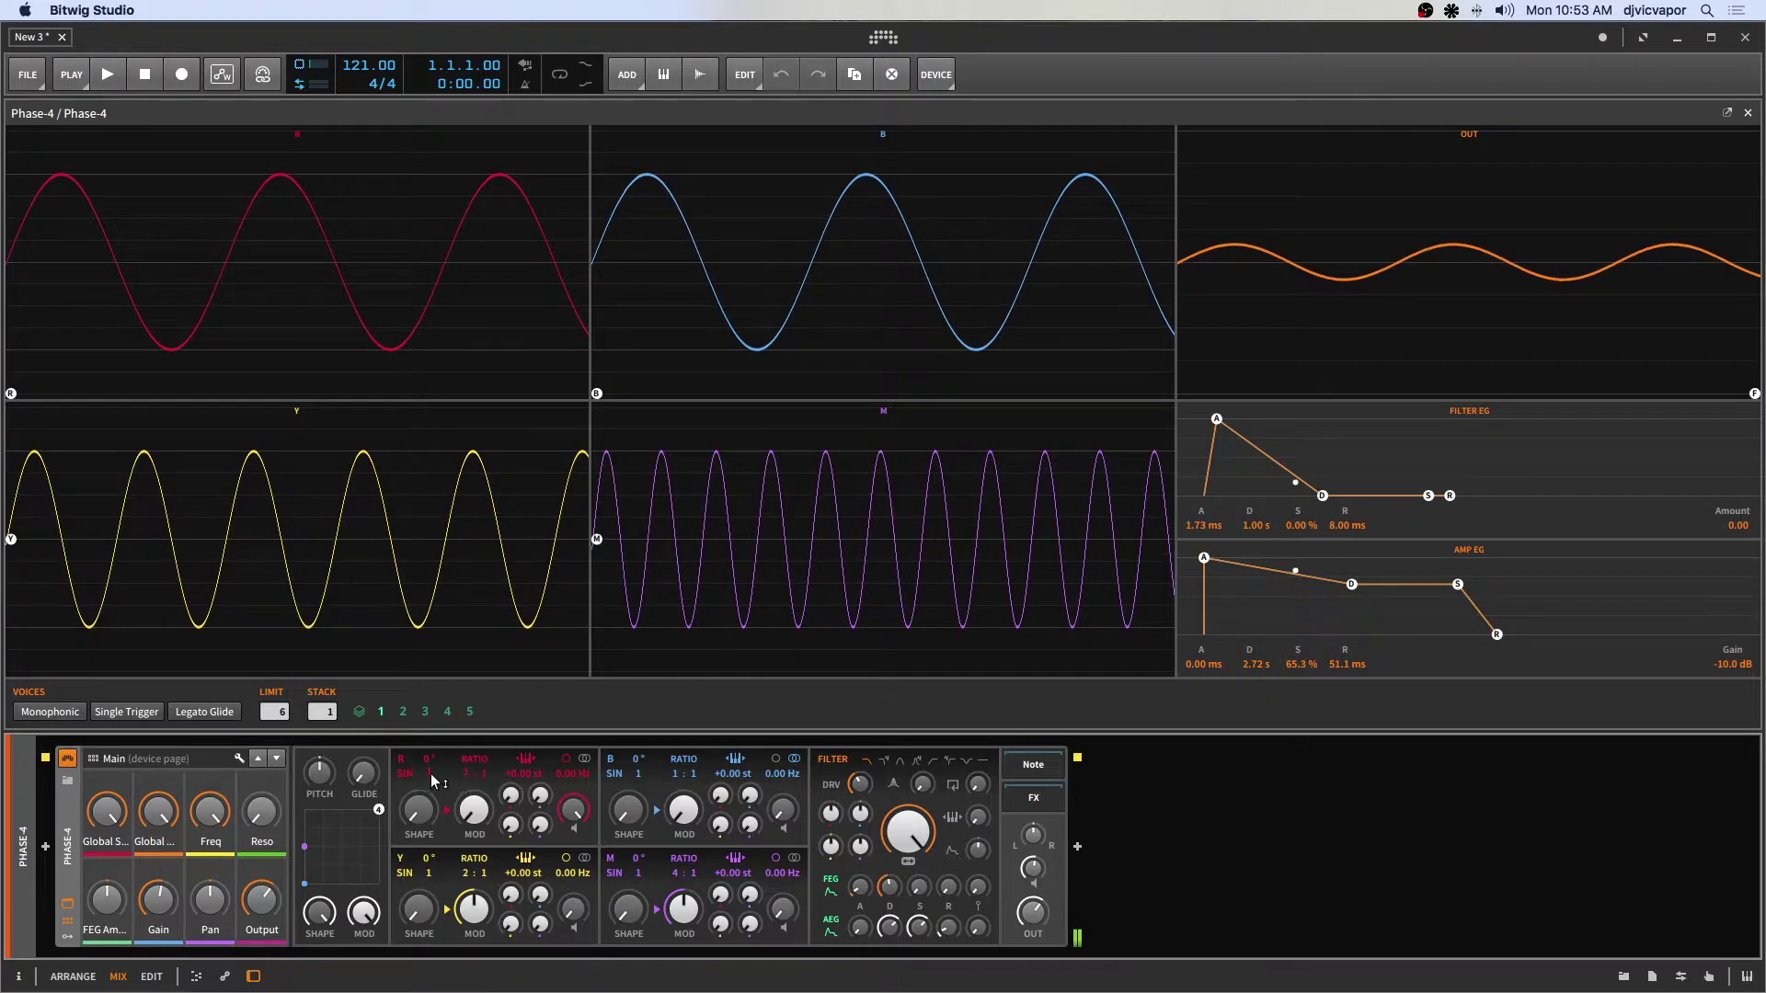
Try formant values of 4 and 8 on the red oscillator and return the formant to 1.
{"action": "scroll", "coordinate": [430, 776], "scroll_direction": "up", "scroll_amount": 3}
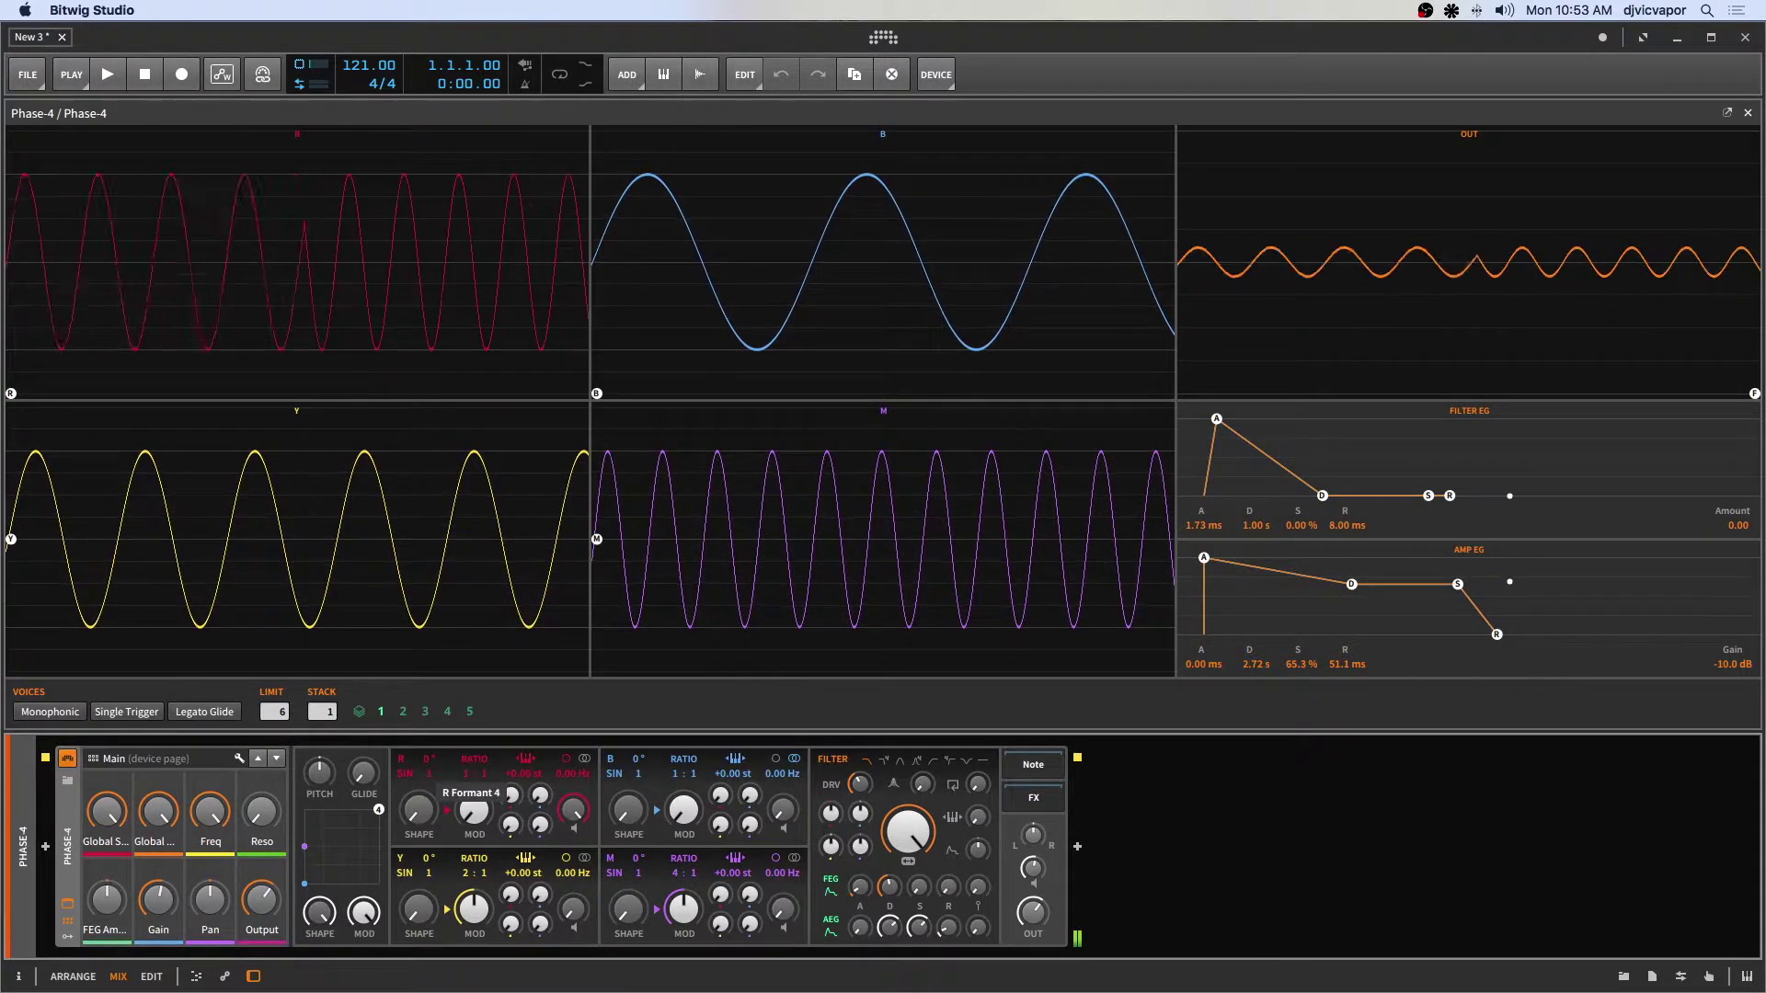
{"action": "scroll", "coordinate": [431, 776], "scroll_direction": "down", "scroll_amount": 2}
{"action": "scroll", "coordinate": [430, 775], "scroll_direction": "down", "scroll_amount": 1}
{"action": "scroll", "coordinate": [431, 775], "scroll_direction": "up", "scroll_amount": 7}
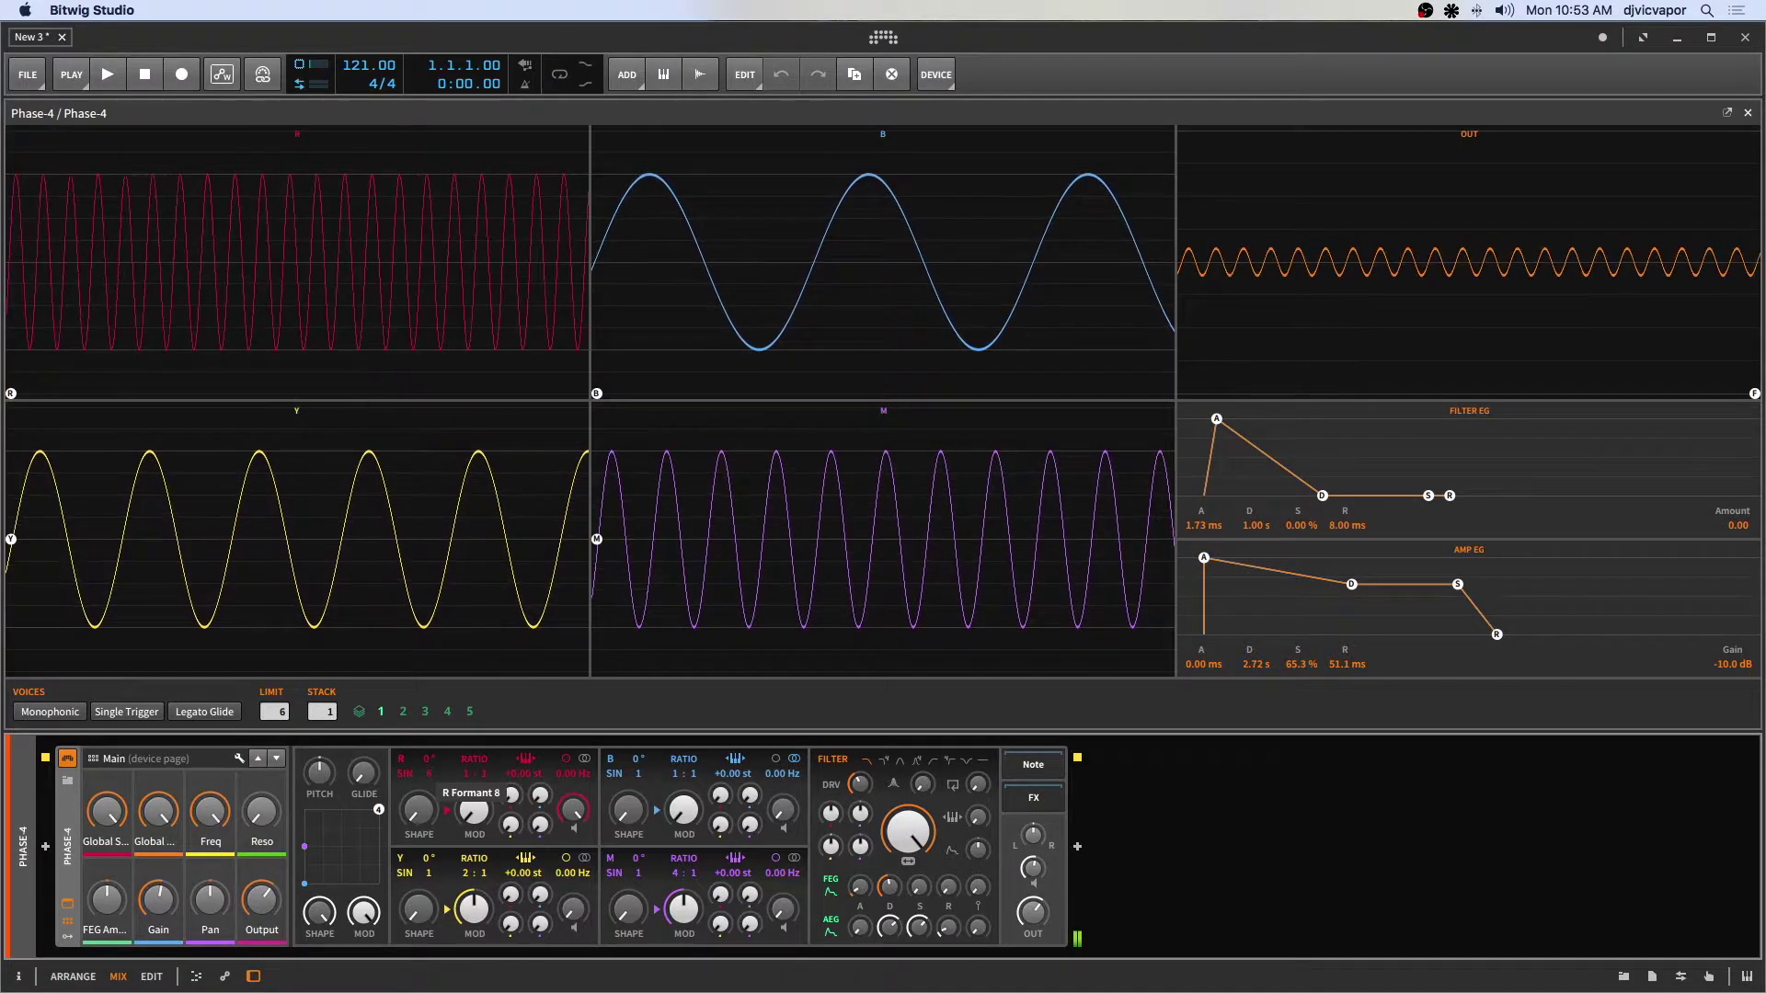
{"action": "scroll", "coordinate": [430, 776], "scroll_direction": "down", "scroll_amount": 7}
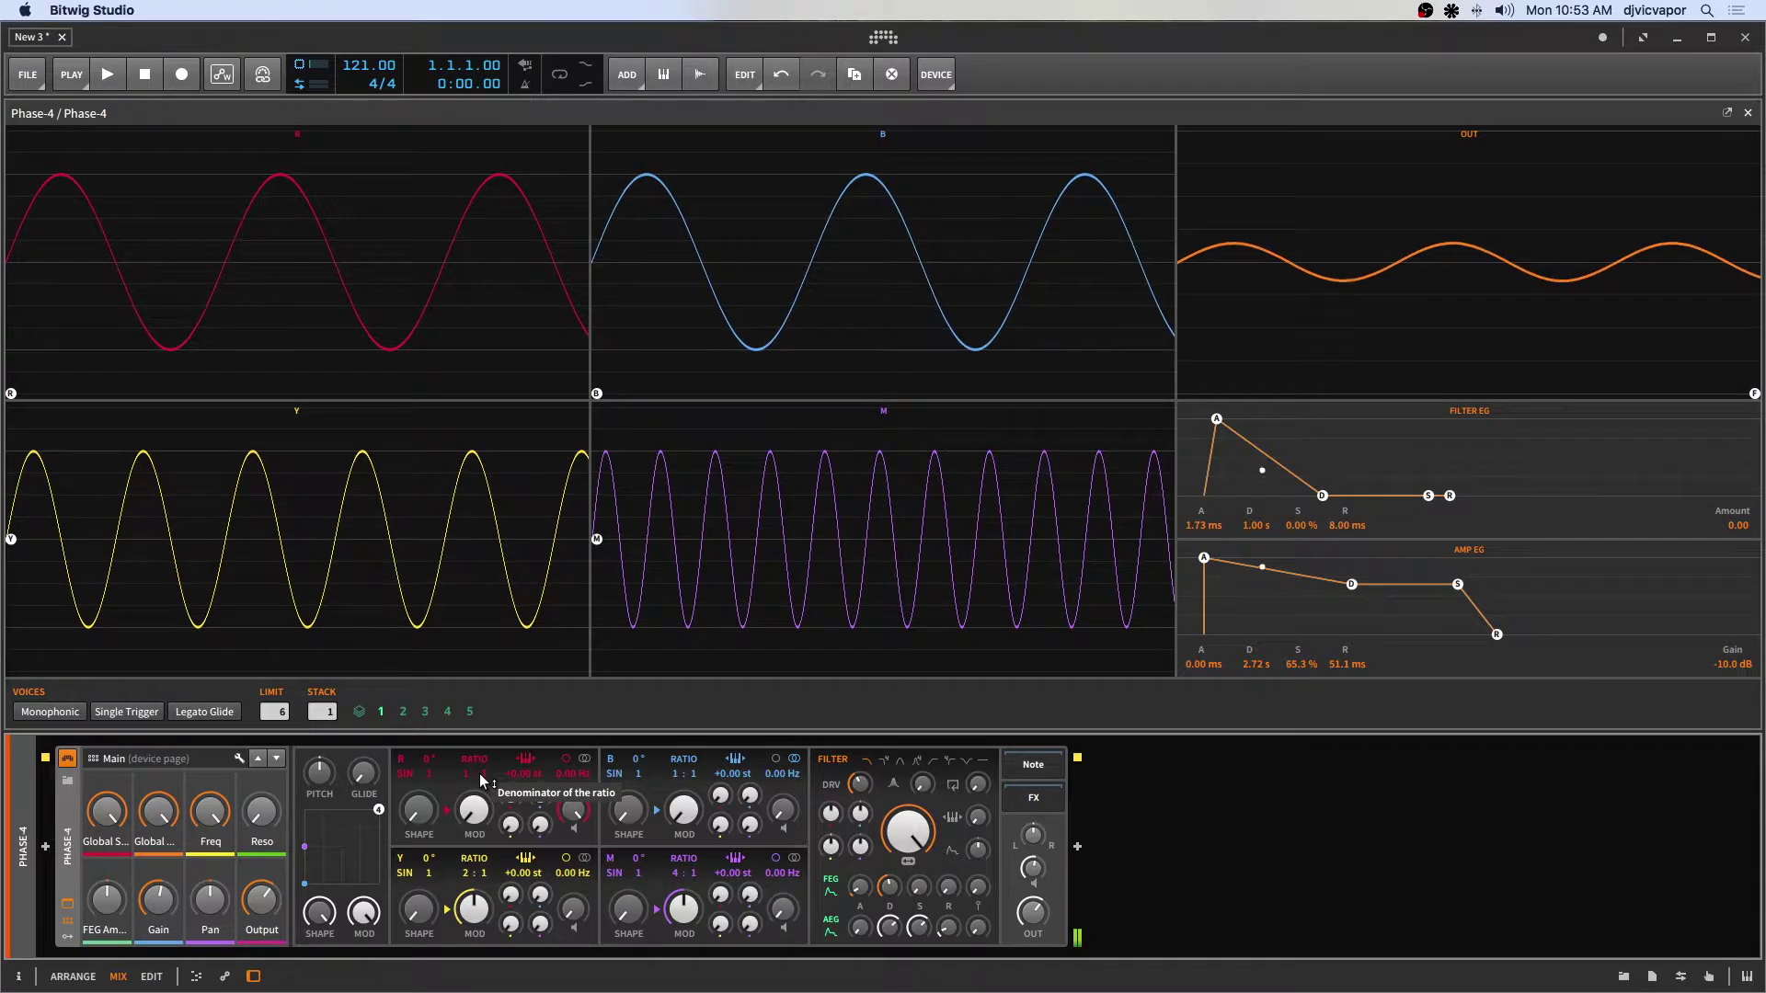
Raise the red oscillator's ratio numerator to 2, vary its denominator, and restore the ratio to 1:1.
{"action": "left_click", "coordinate": [466, 777]}
{"action": "left_click_drag", "start_coordinate": [467, 774], "coordinate": [466, 765]}
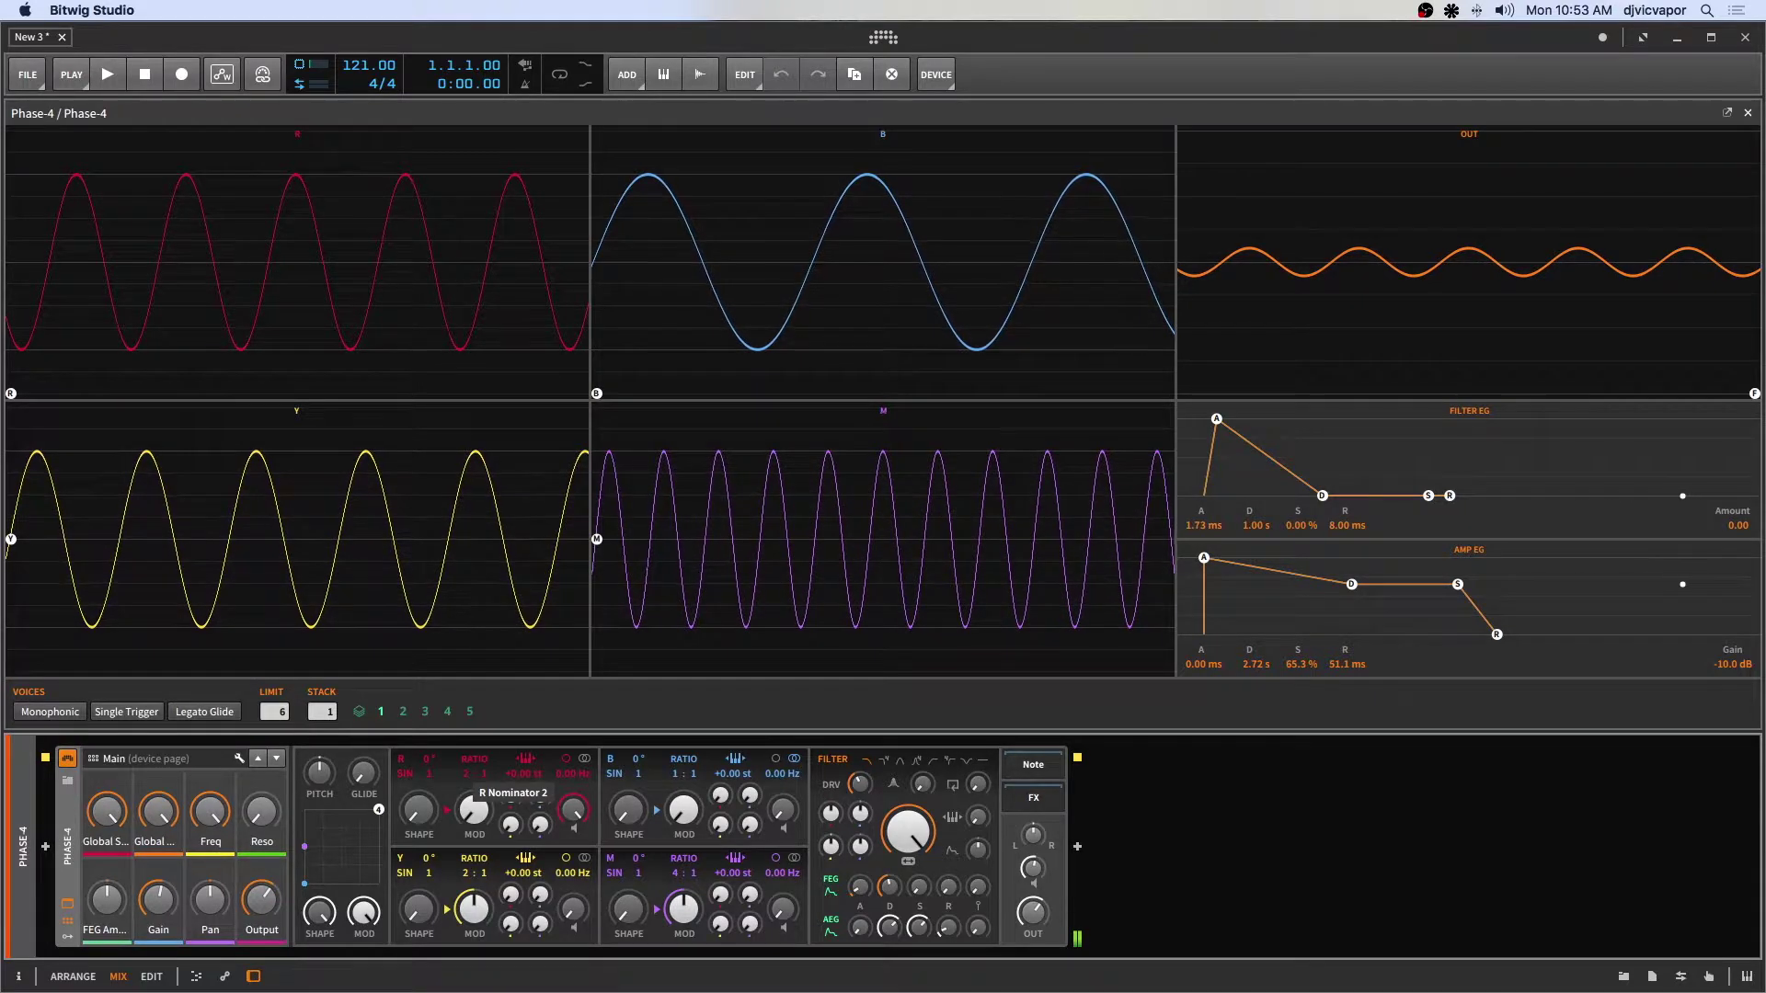
{"action": "mouse_move", "coordinate": [466, 774]}
{"action": "left_mouse_down"}
{"action": "mouse_move", "coordinate": [466, 718]}
{"action": "mouse_move", "coordinate": [467, 775]}
{"action": "left_mouse_up"}
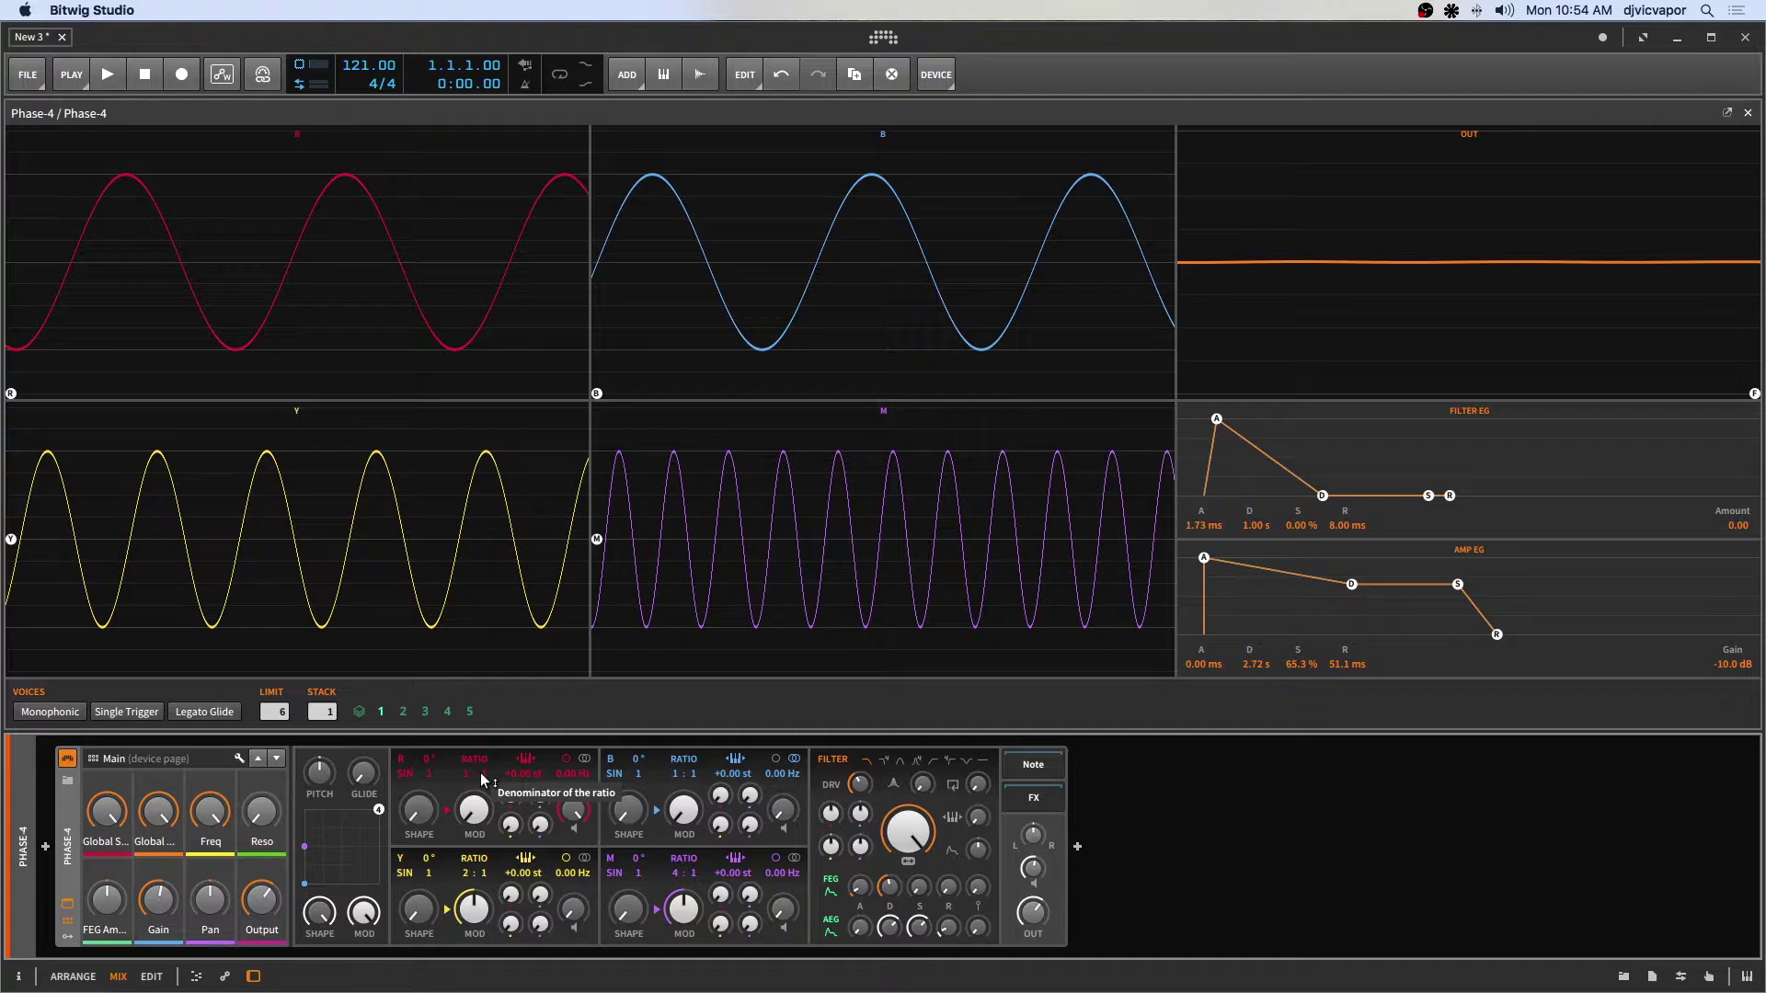
{"action": "mouse_move", "coordinate": [480, 773]}
{"action": "left_mouse_down"}
{"action": "mouse_move", "coordinate": [480, 708]}
{"action": "mouse_move", "coordinate": [482, 775]}
{"action": "mouse_move", "coordinate": [460, 777]}
{"action": "left_mouse_up"}
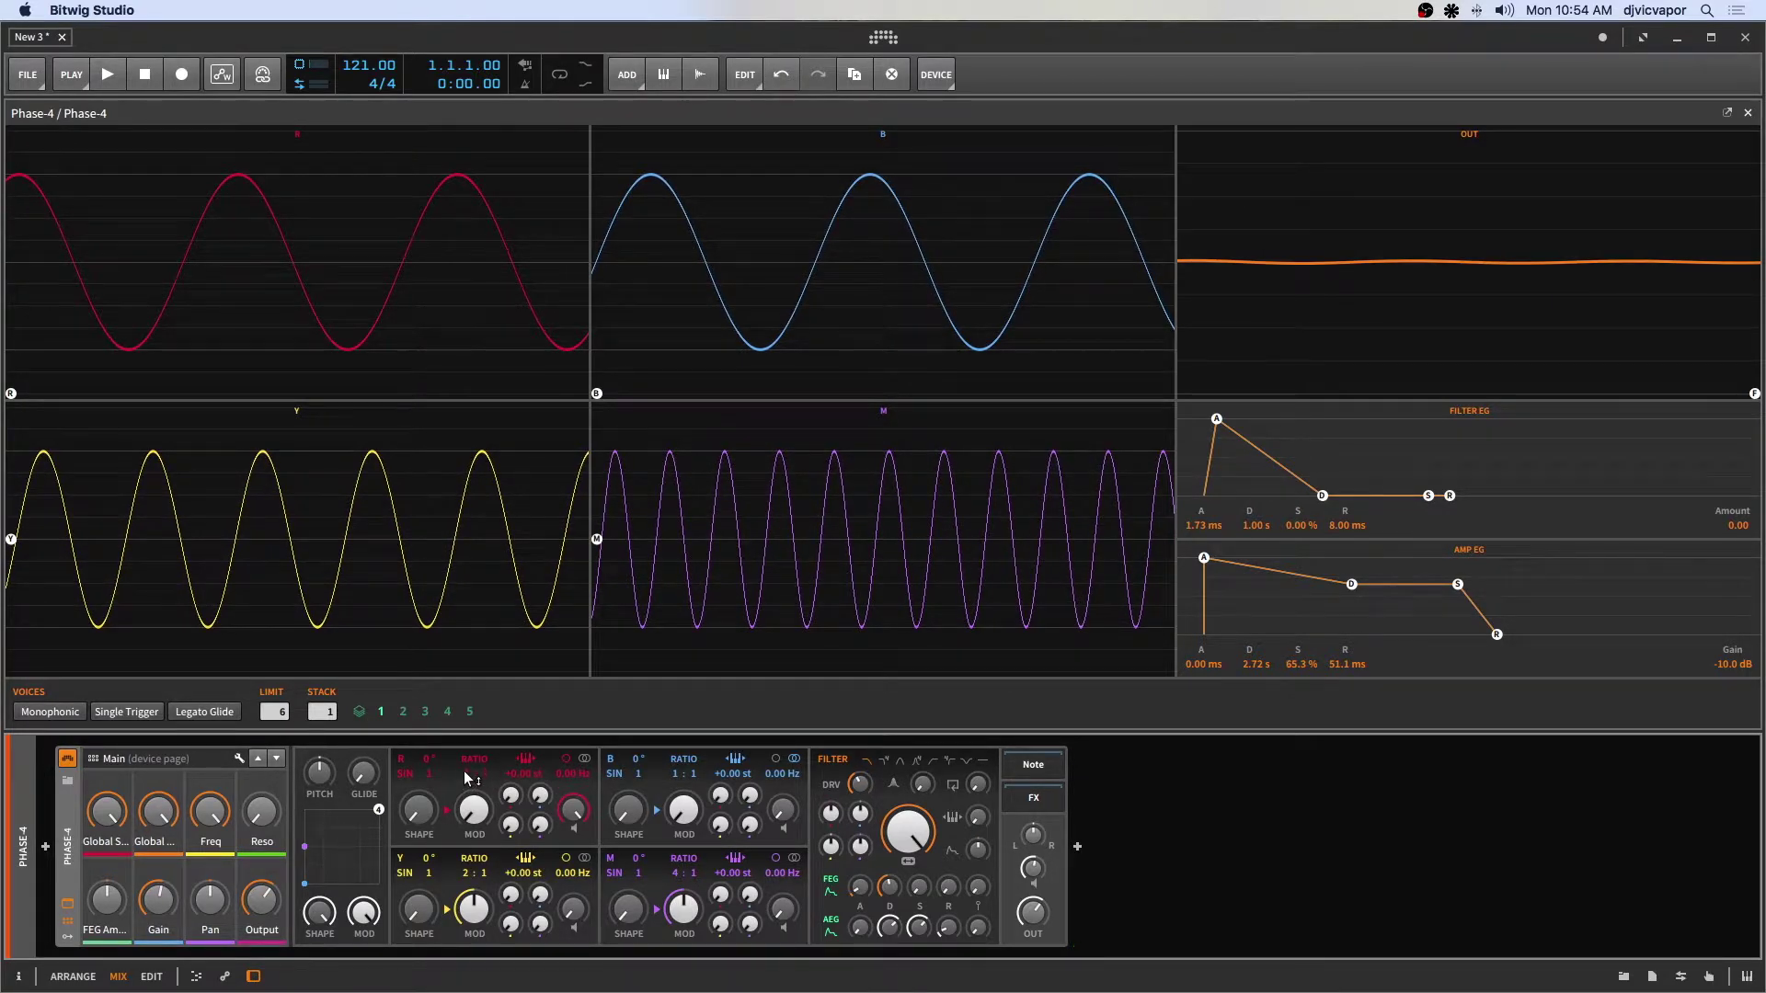
{"action": "mouse_move", "coordinate": [483, 774]}
{"action": "left_mouse_down"}
{"action": "mouse_move", "coordinate": [484, 753]}
{"action": "mouse_move", "coordinate": [484, 774]}
{"action": "left_mouse_up"}
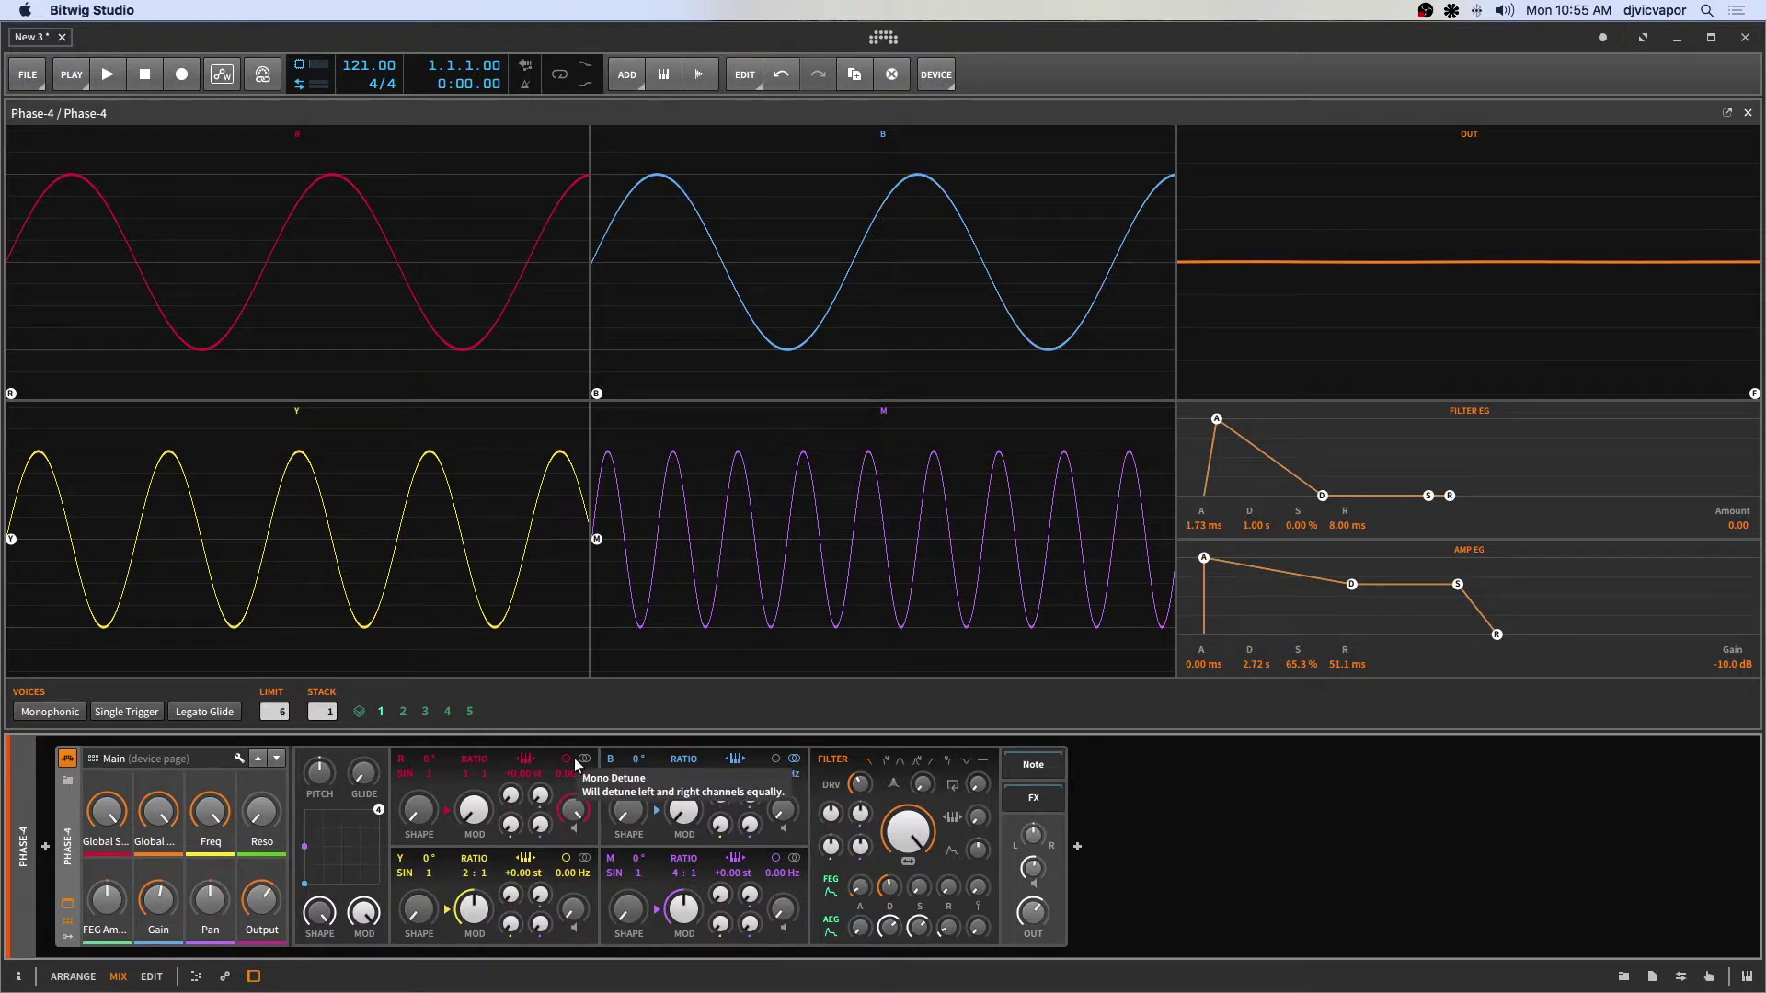
Give the blue oscillator a fixed frequency of 51.4 Hz and sweep the red oscillator's modulation amount up and back to zero.
{"action": "left_click", "coordinate": [736, 760]}
{"action": "left_click_drag", "start_coordinate": [733, 783], "coordinate": [733, 722]}
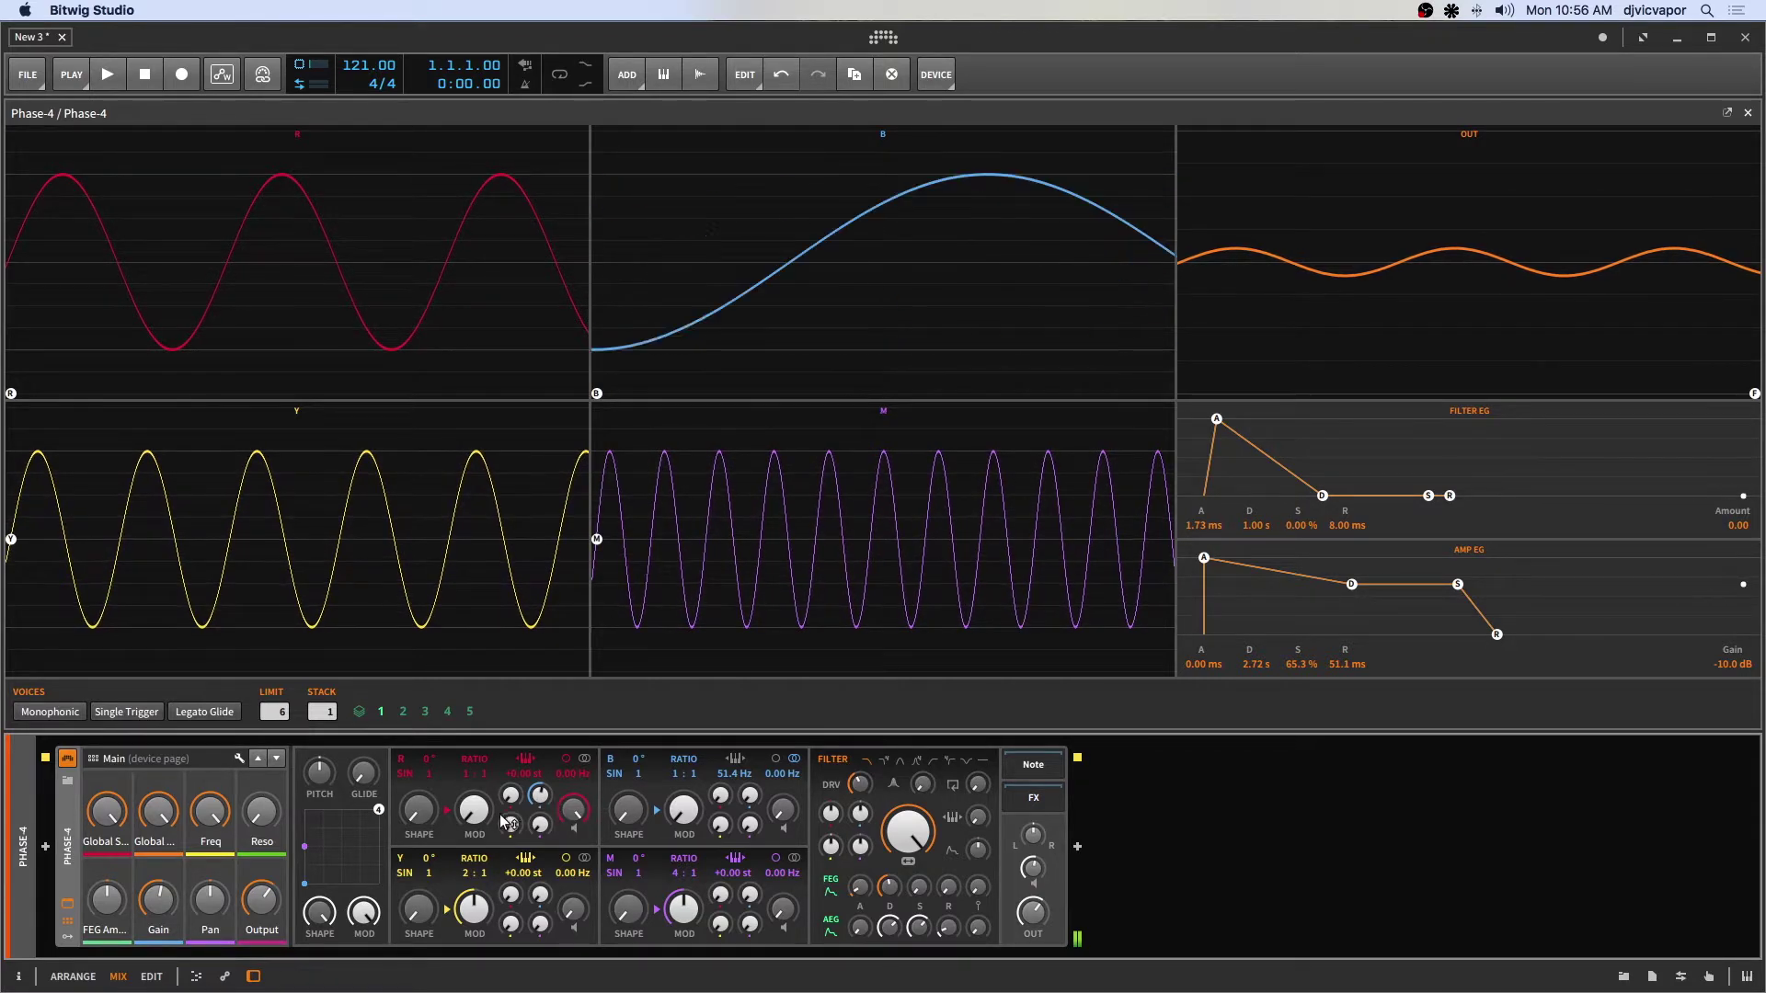
{"action": "left_click_drag", "start_coordinate": [480, 814], "coordinate": [480, 817]}
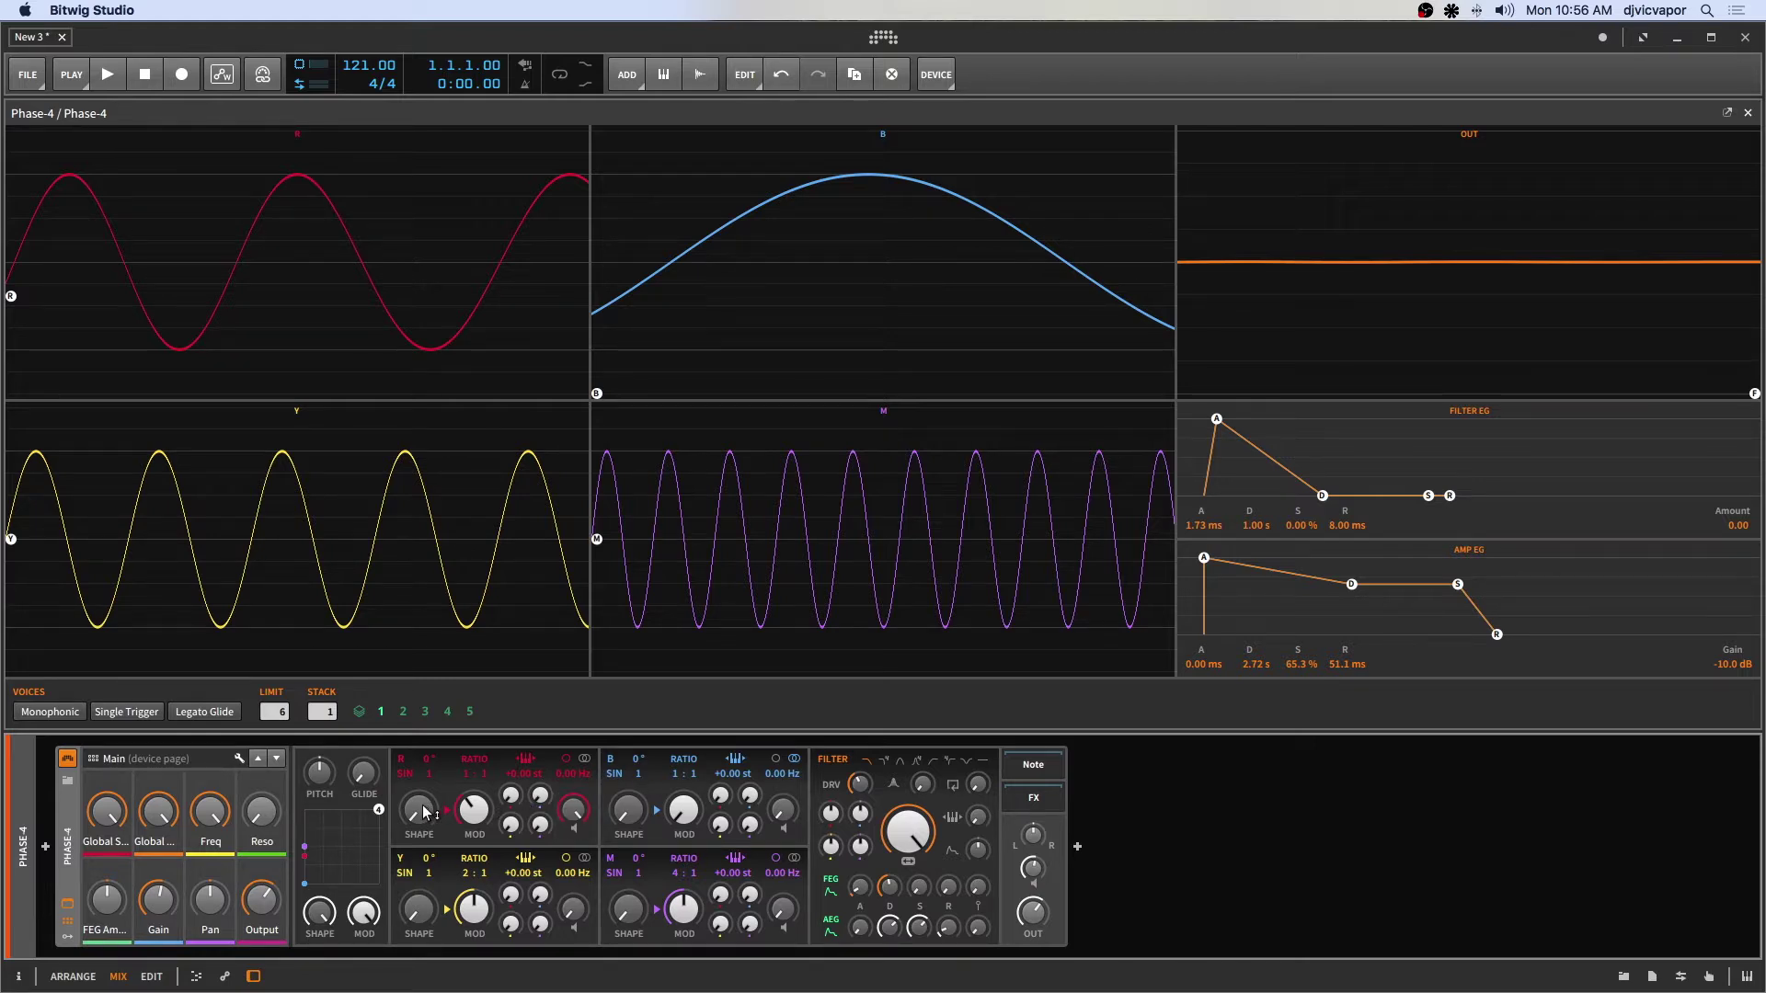
{"action": "left_click", "coordinate": [485, 811]}
{"action": "left_click_drag", "start_coordinate": [483, 808], "coordinate": [483, 828]}
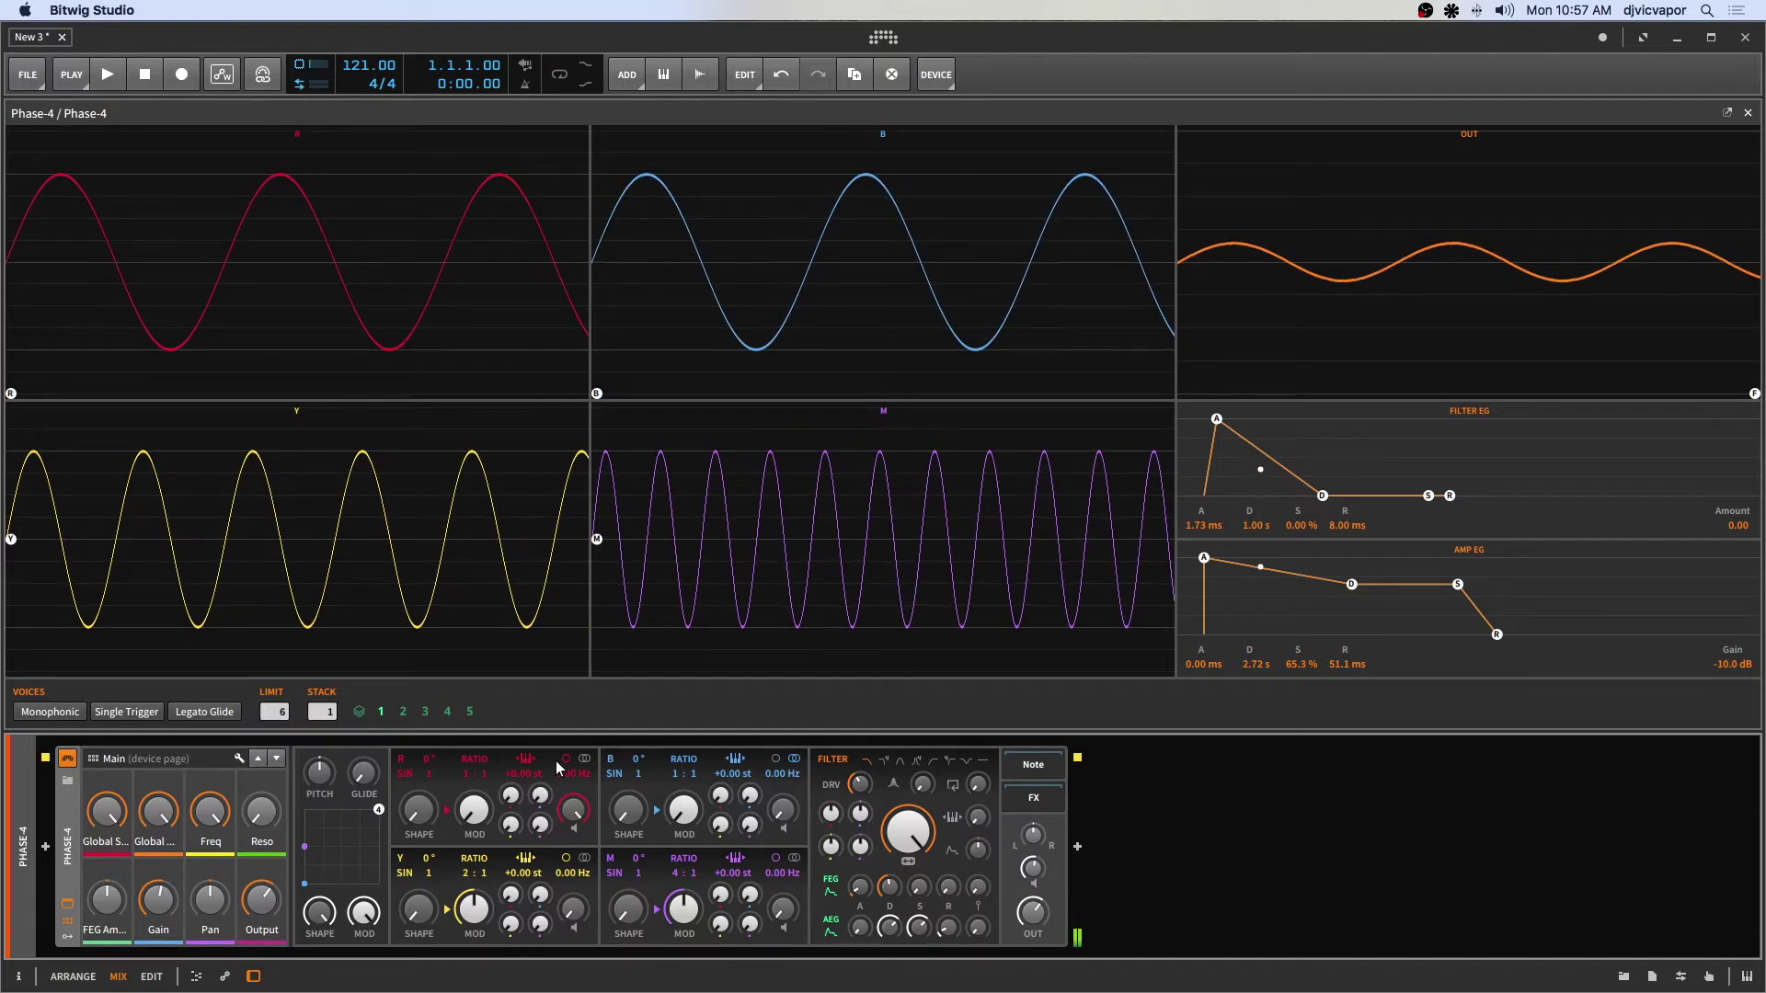
Try stereo detune on the red oscillator with a frequency offset of about 7.4 Hz and reset the offset to 0 Hz.
{"action": "mouse_move", "coordinate": [565, 765]}
{"action": "left_mouse_down"}
{"action": "mouse_move", "coordinate": [565, 731]}
{"action": "mouse_move", "coordinate": [567, 777]}
{"action": "left_mouse_up"}
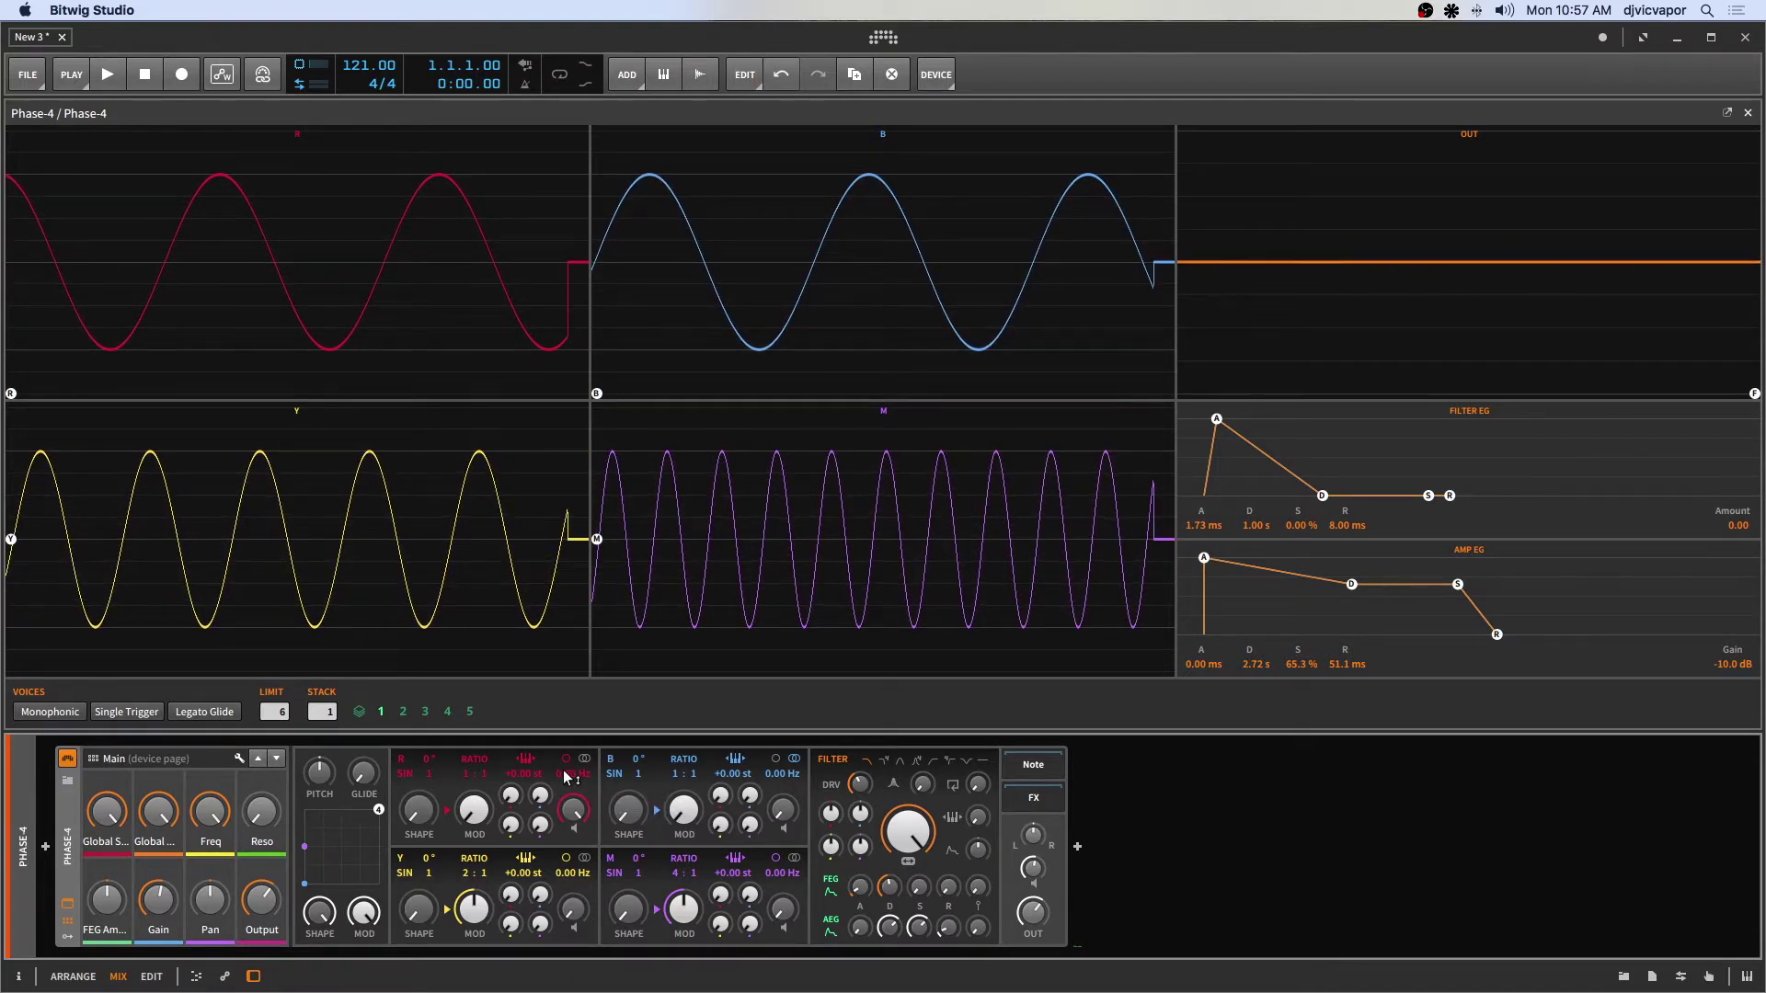
{"action": "left_click", "coordinate": [584, 761]}
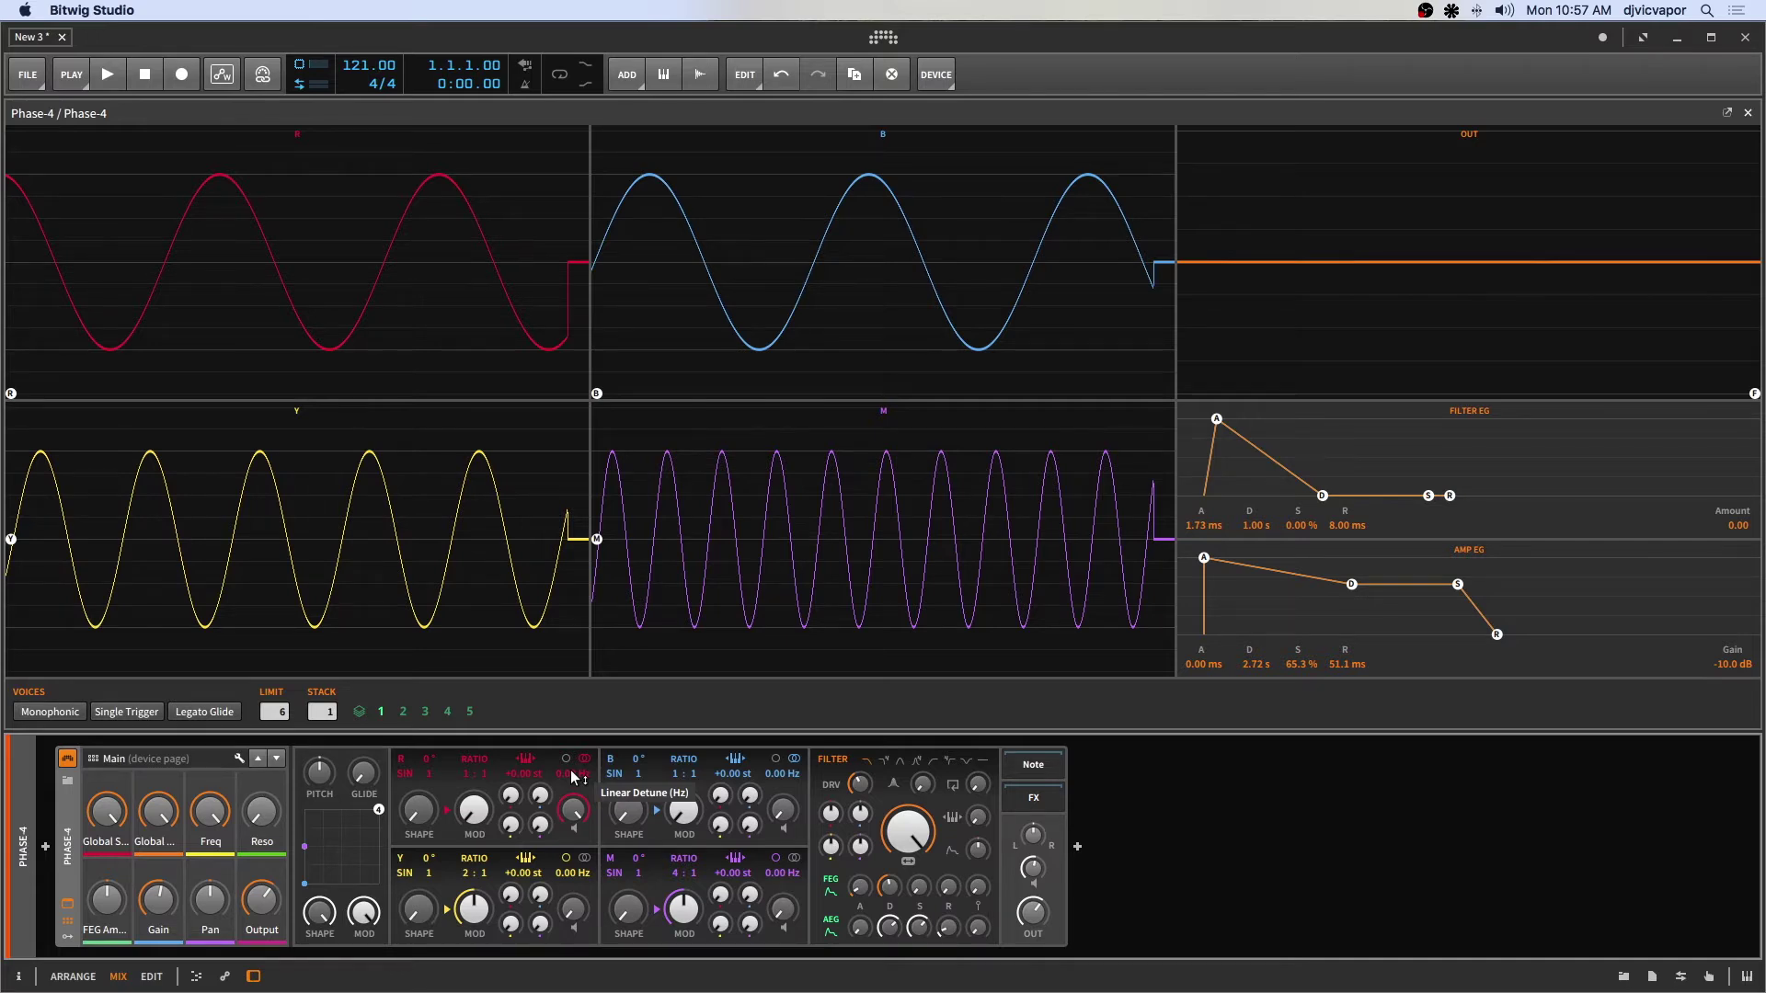
{"action": "left_click_drag", "start_coordinate": [573, 778], "coordinate": [573, 763]}
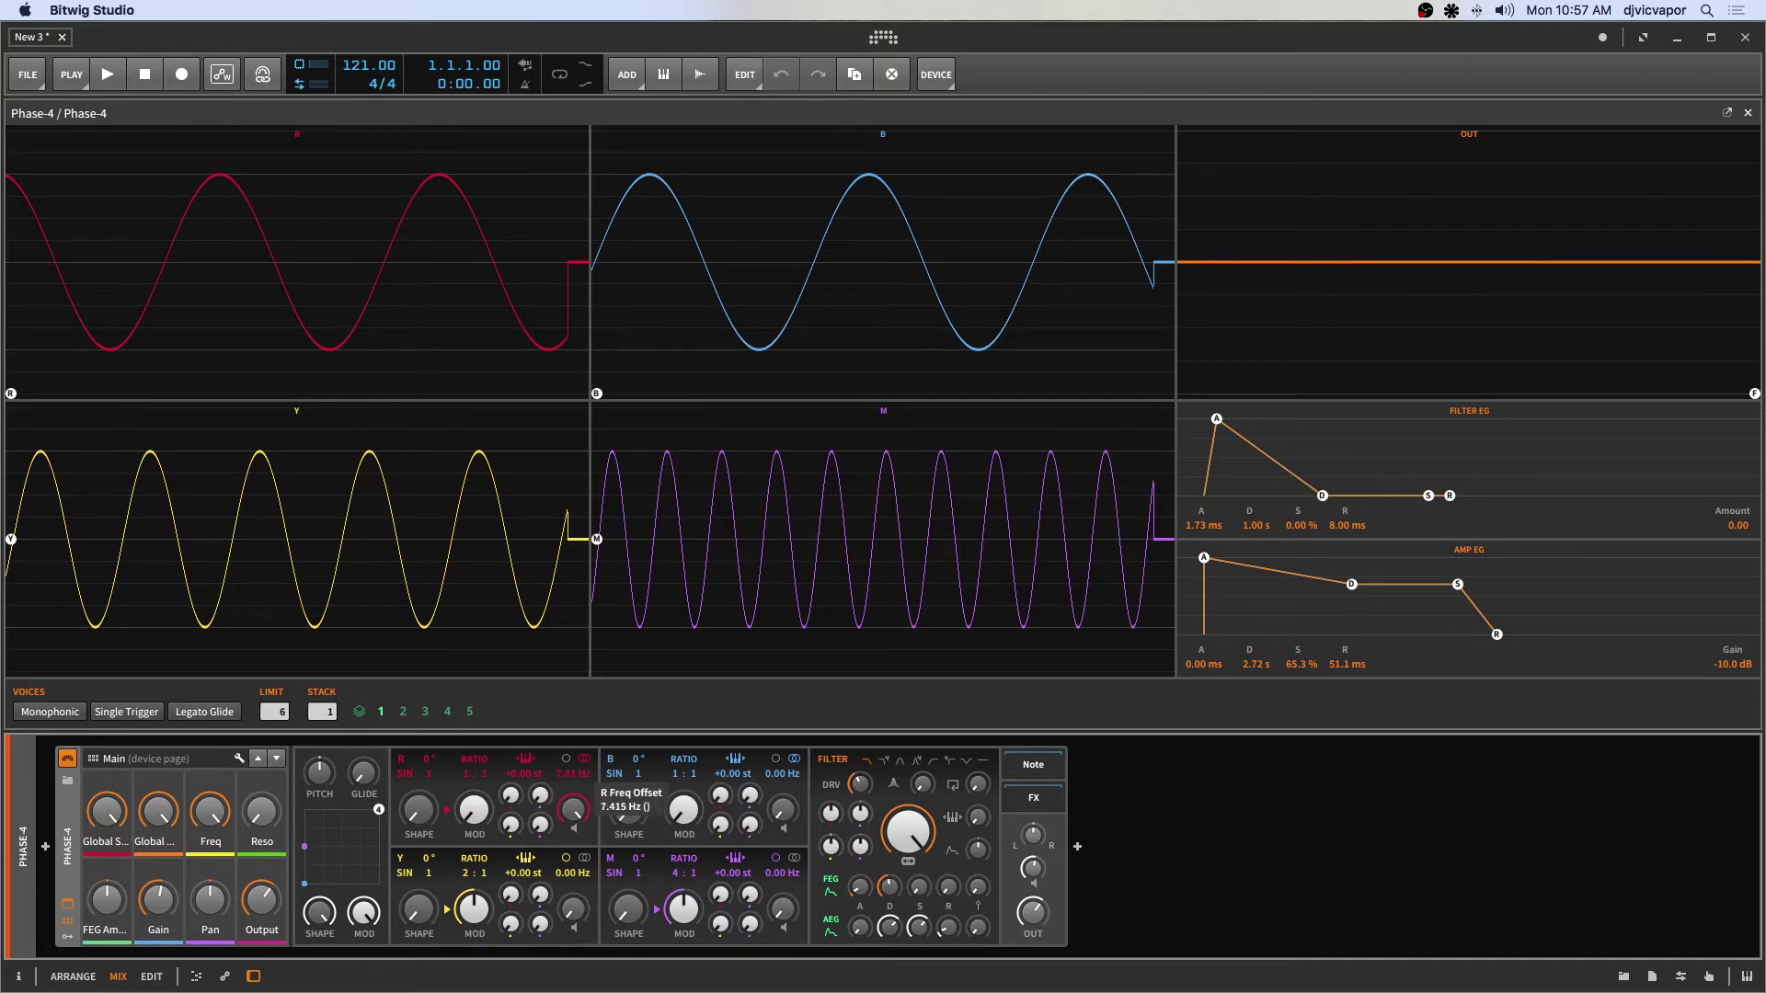
{"action": "left_click_drag", "start_coordinate": [573, 764], "coordinate": [573, 793]}
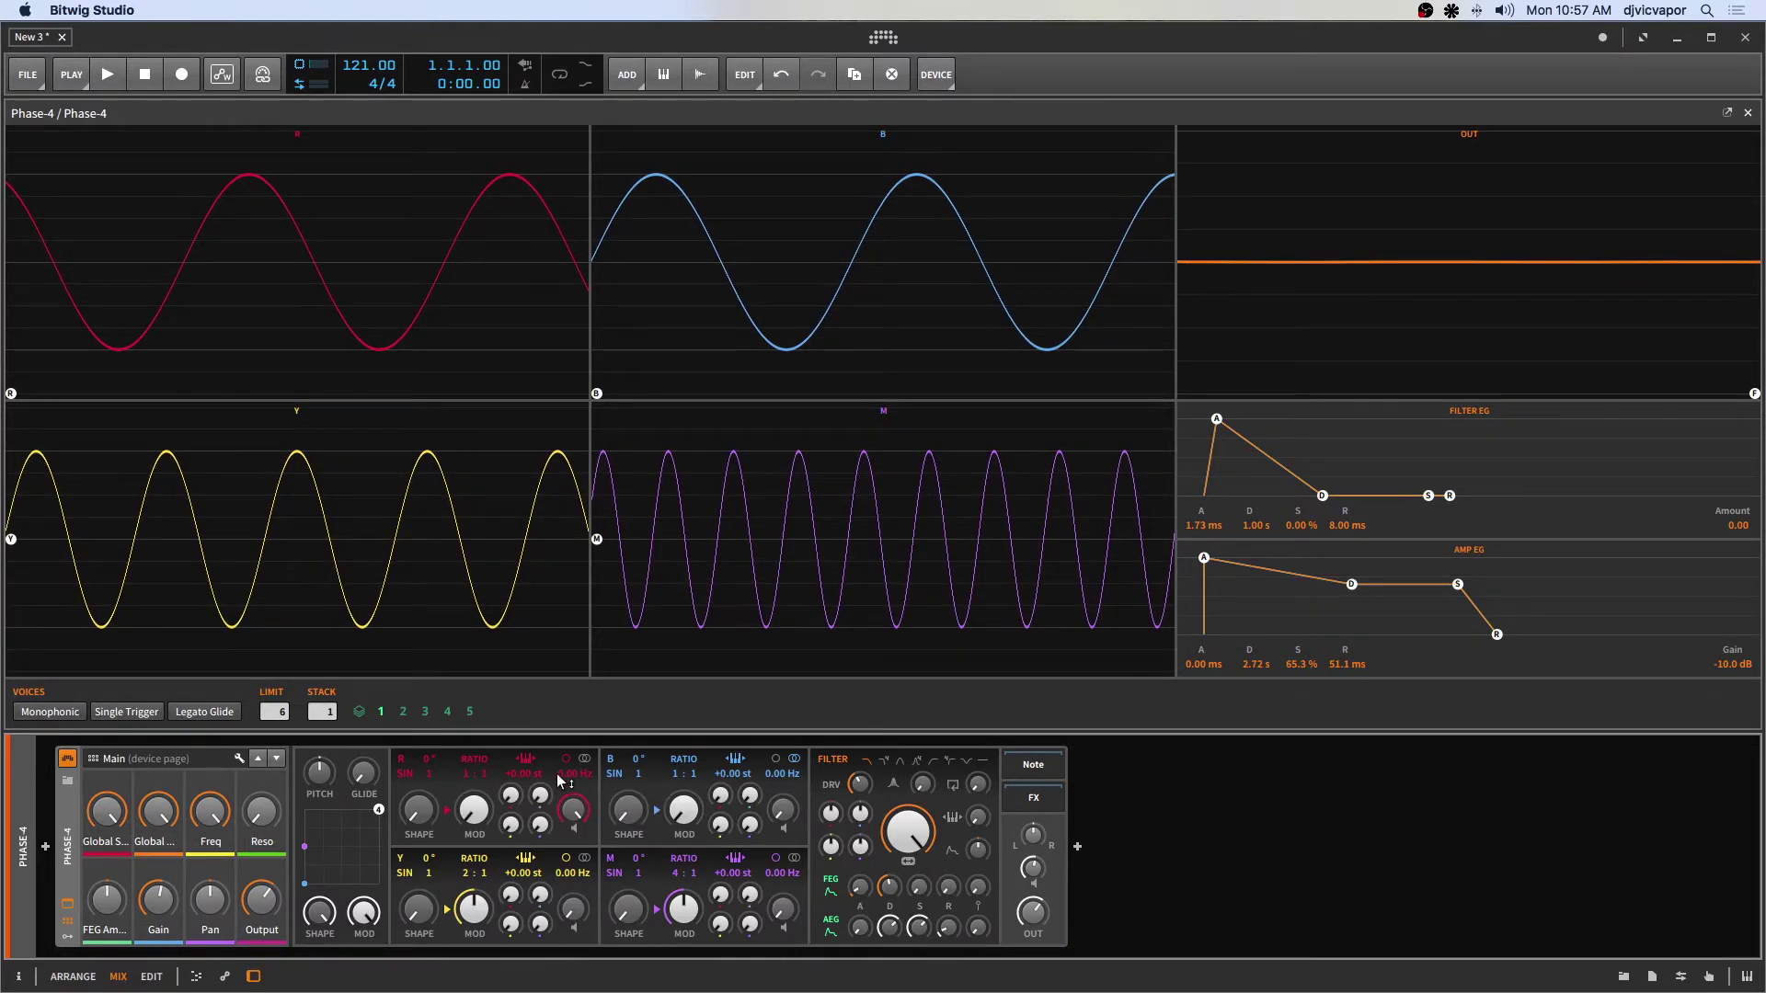
Raise the red oscillator's modulation amount to about 160% and reset it to zero.
{"action": "left_click_drag", "start_coordinate": [418, 817], "coordinate": [419, 797]}
{"action": "left_click", "coordinate": [474, 810]}
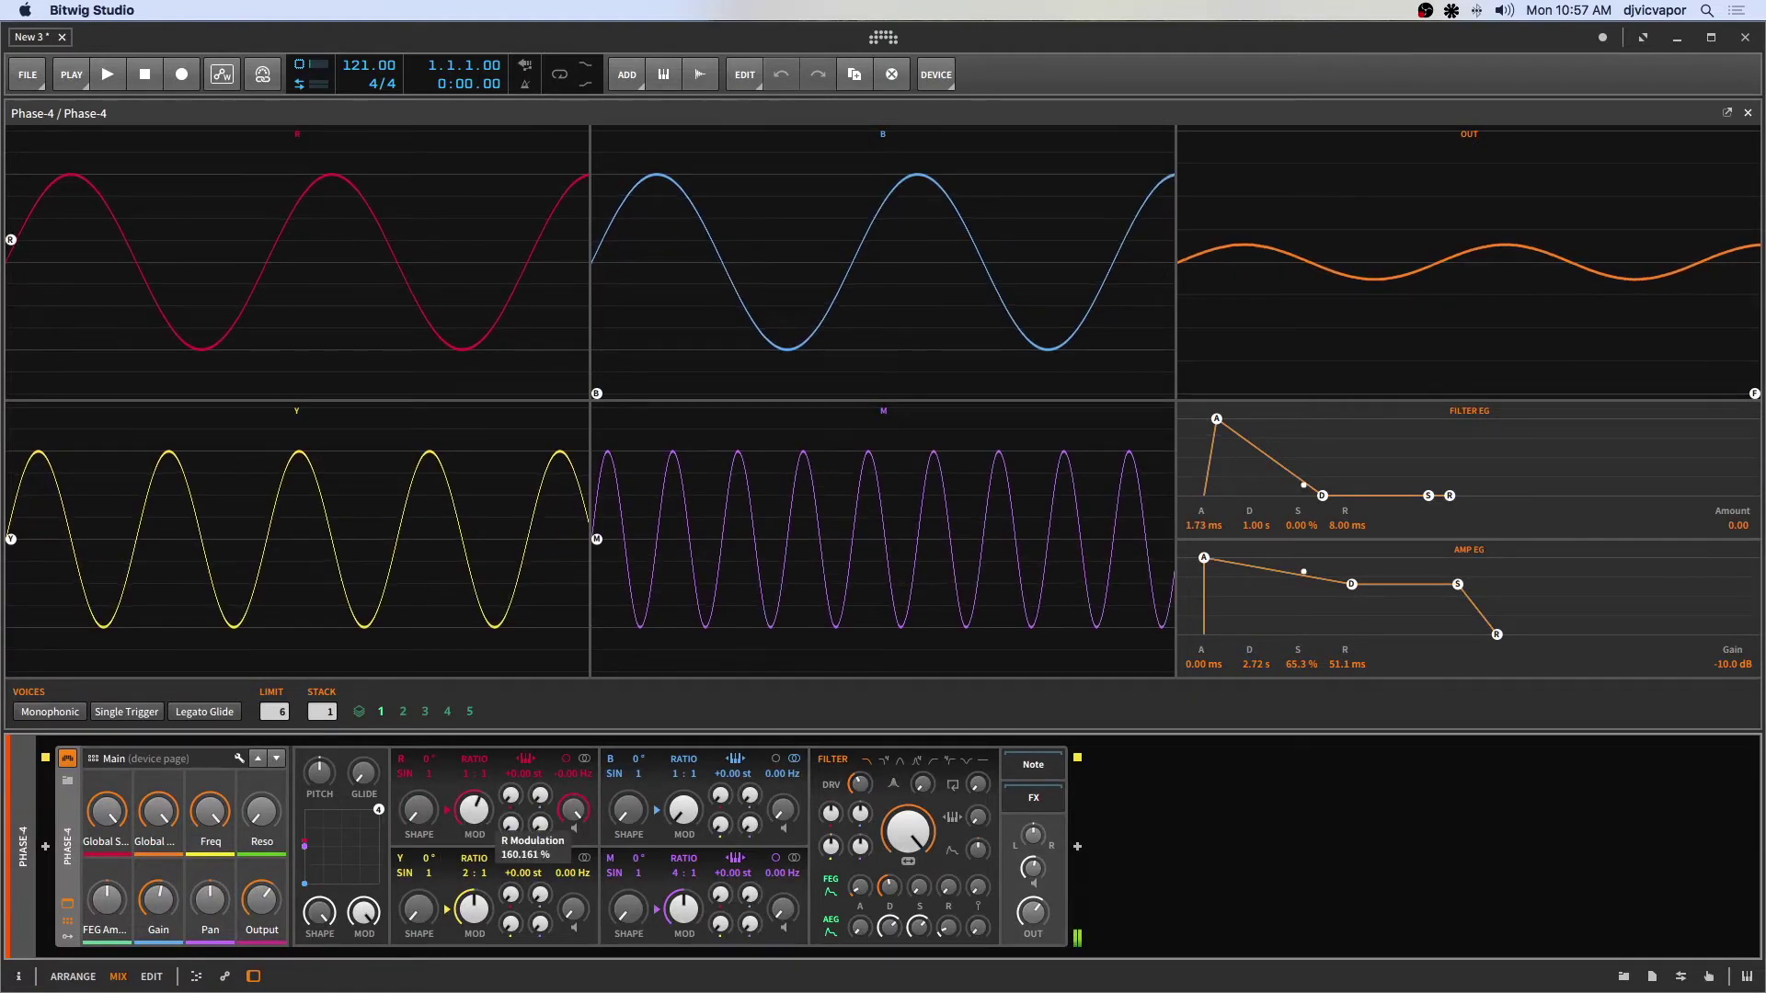
{"action": "double_click", "coordinate": [474, 810]}
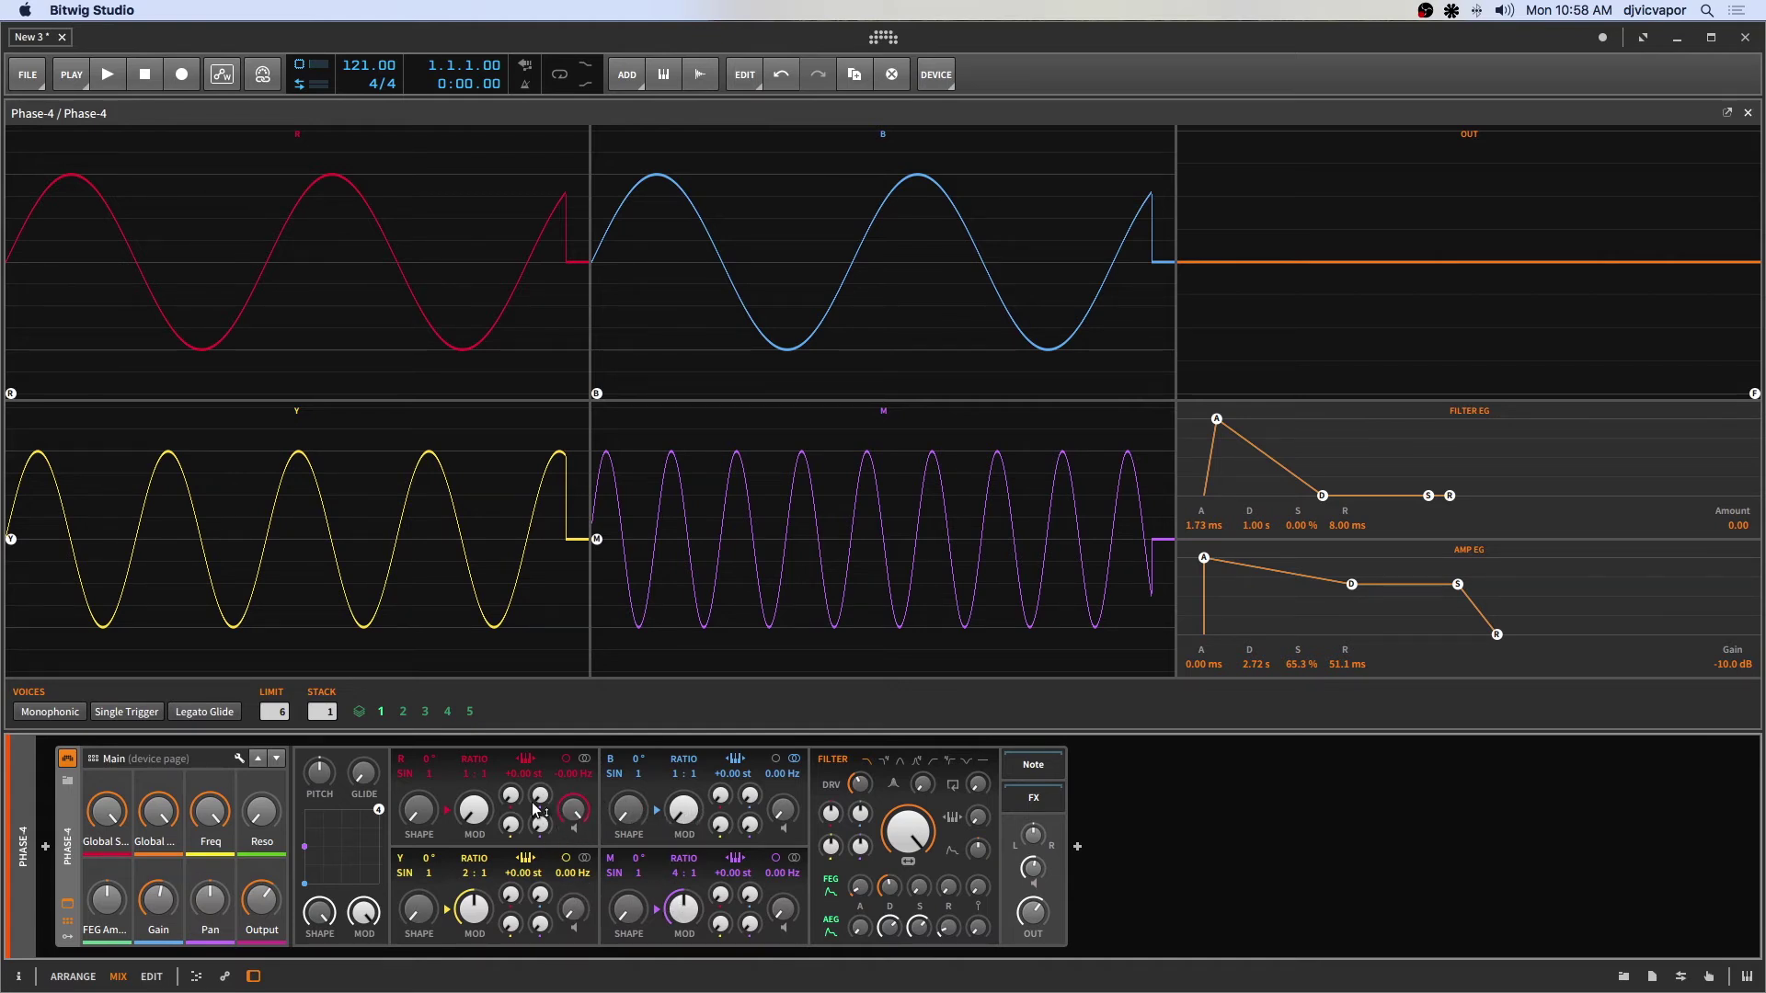
Reverse the routing direction between Shape and Mod on the red oscillator.
{"action": "left_click", "coordinate": [572, 811]}
{"action": "left_click_drag", "start_coordinate": [573, 811], "coordinate": [571, 811]}
{"action": "left_click_drag", "start_coordinate": [412, 815], "coordinate": [473, 815]}
{"action": "left_click_drag", "start_coordinate": [474, 813], "coordinate": [427, 813]}
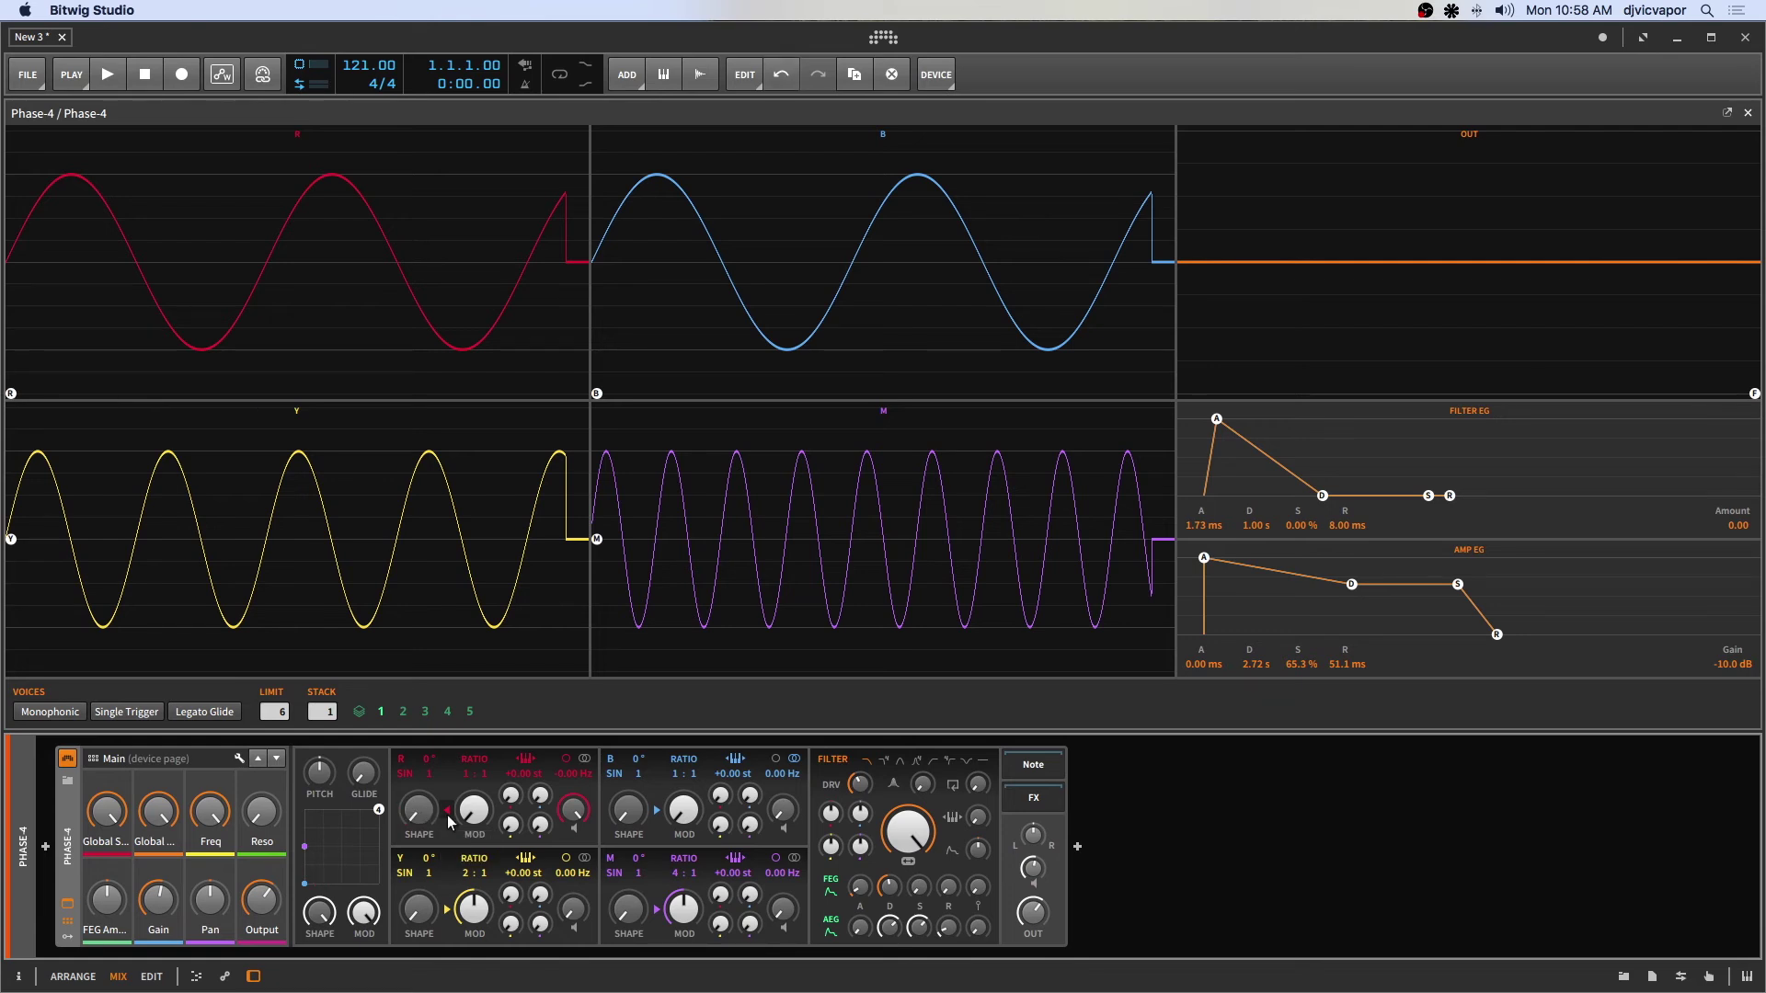